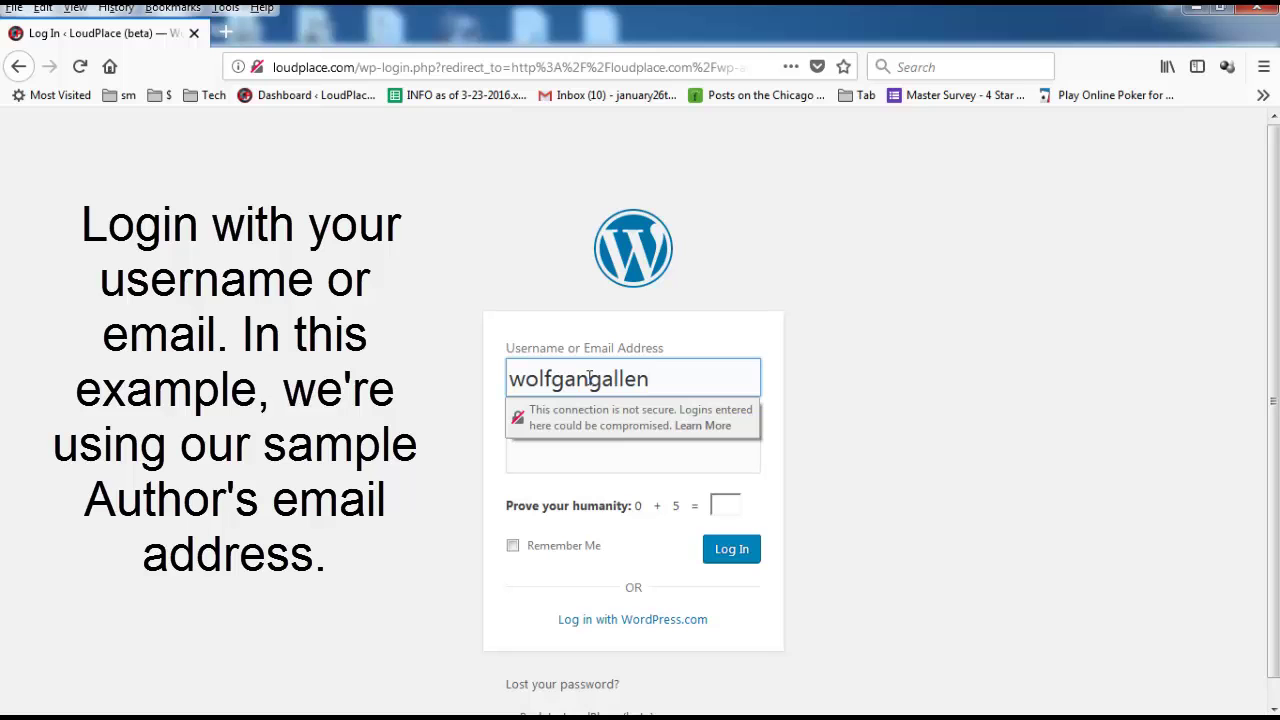
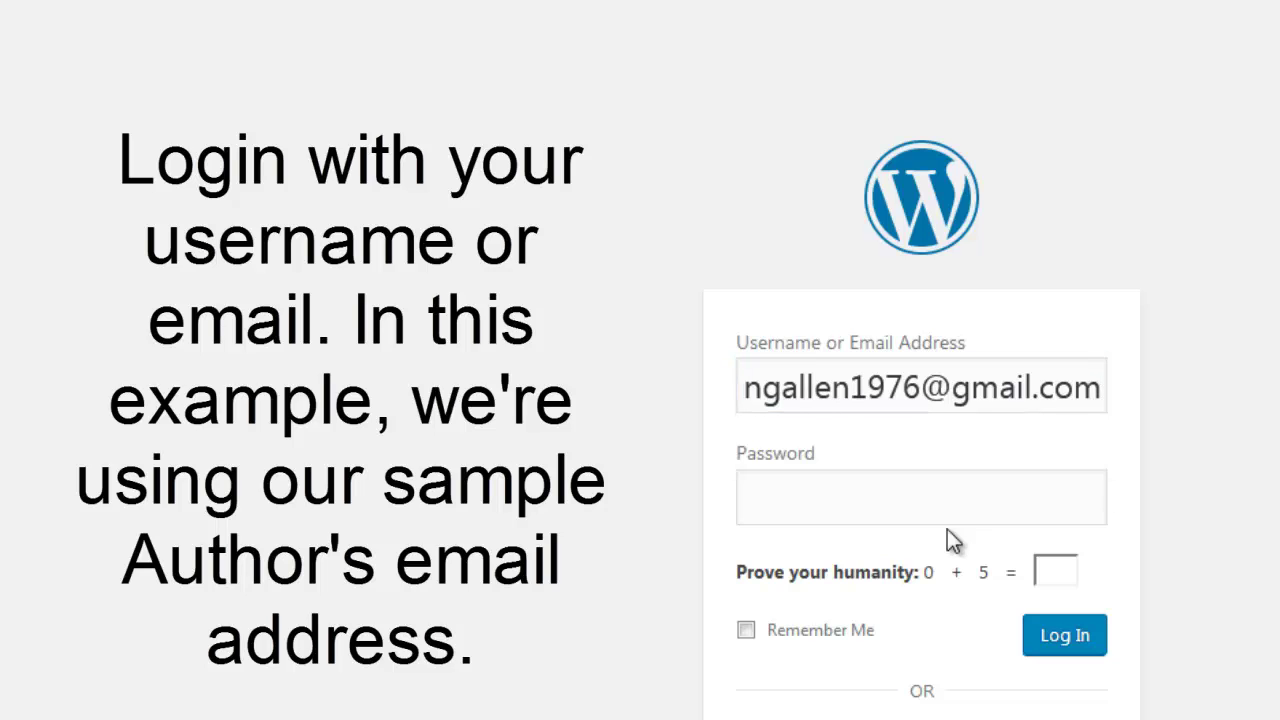
left_click(948, 518)
left_click(1080, 500)
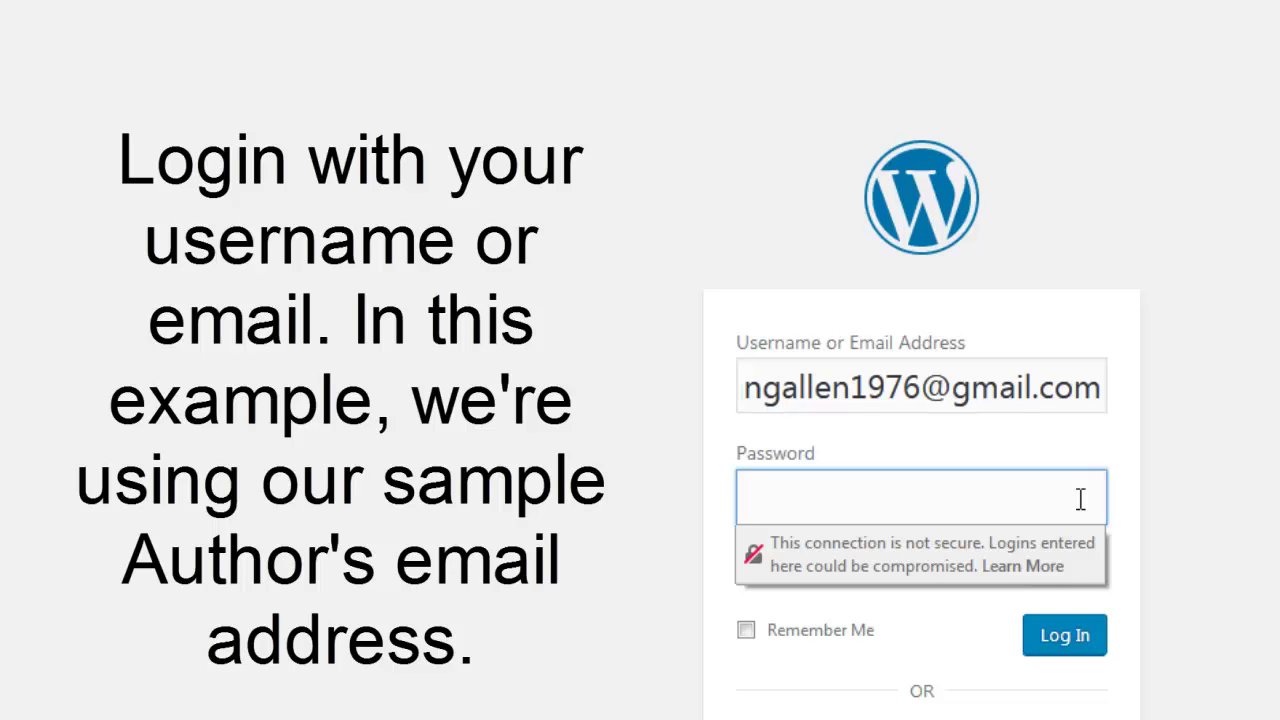
type("•")
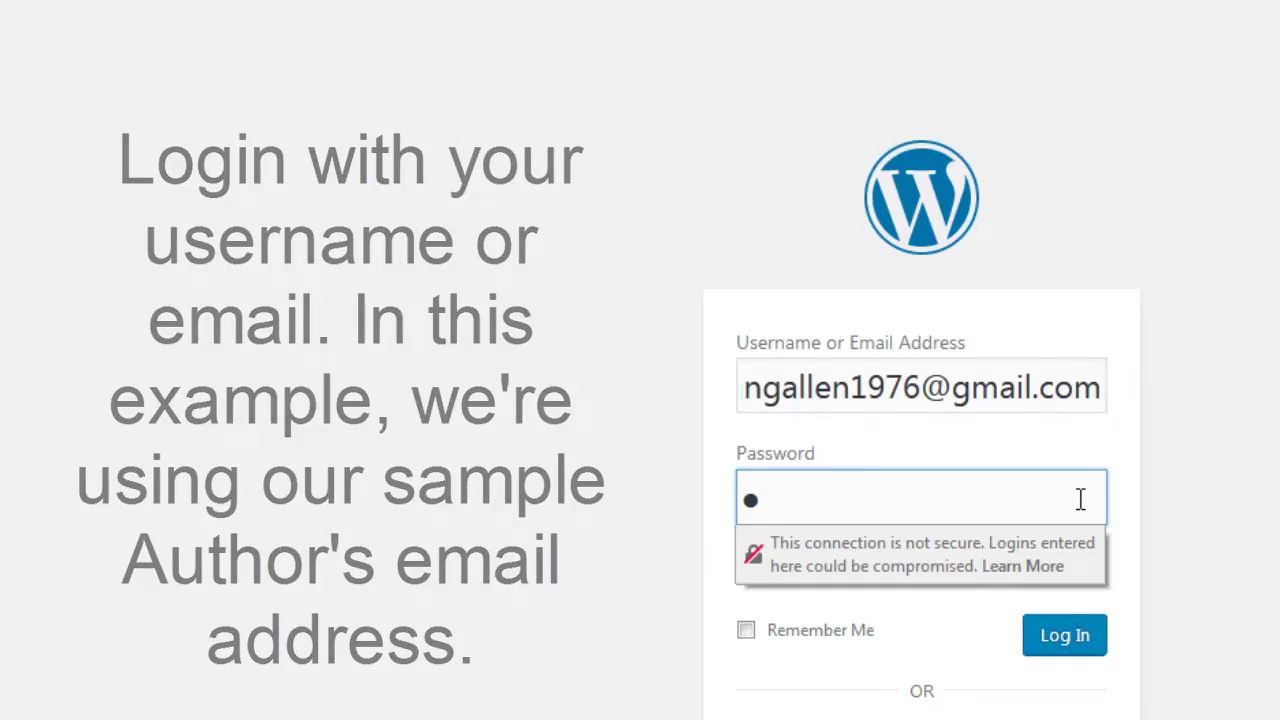
Finish the password, answer 5 to the humanity check, and submit the login.
type("••••••••")
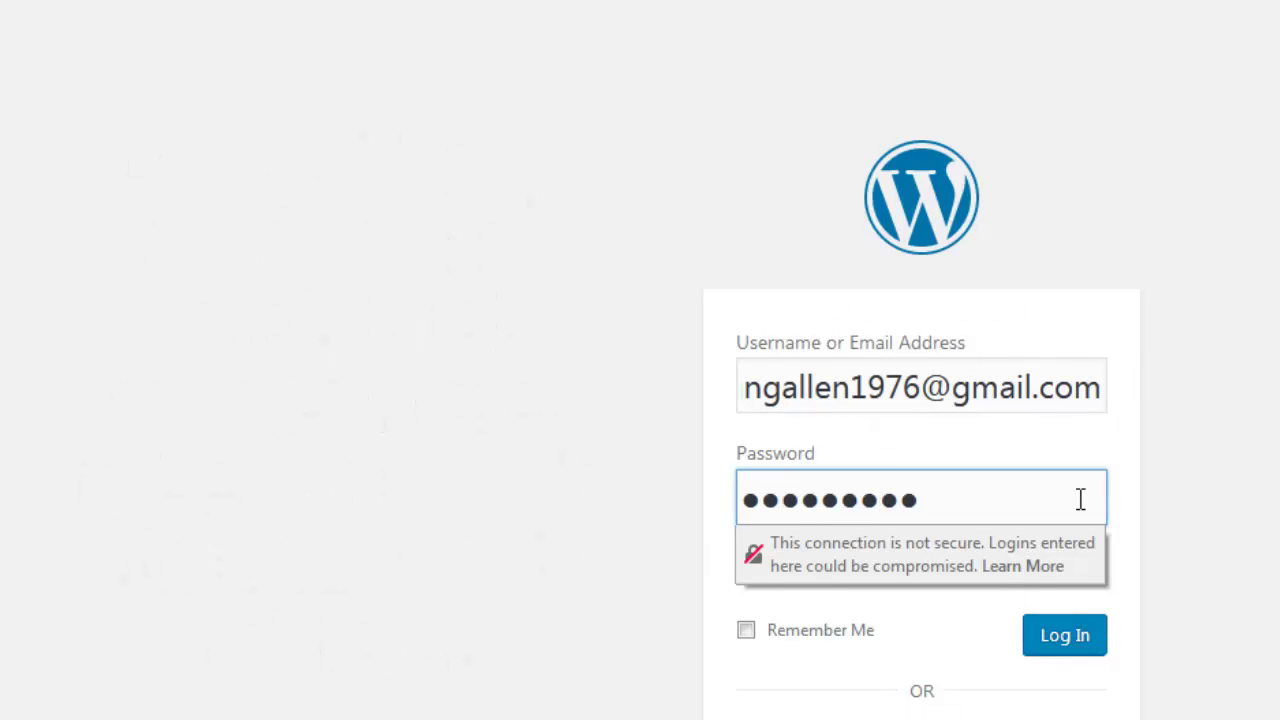
type("••")
key("Tab")
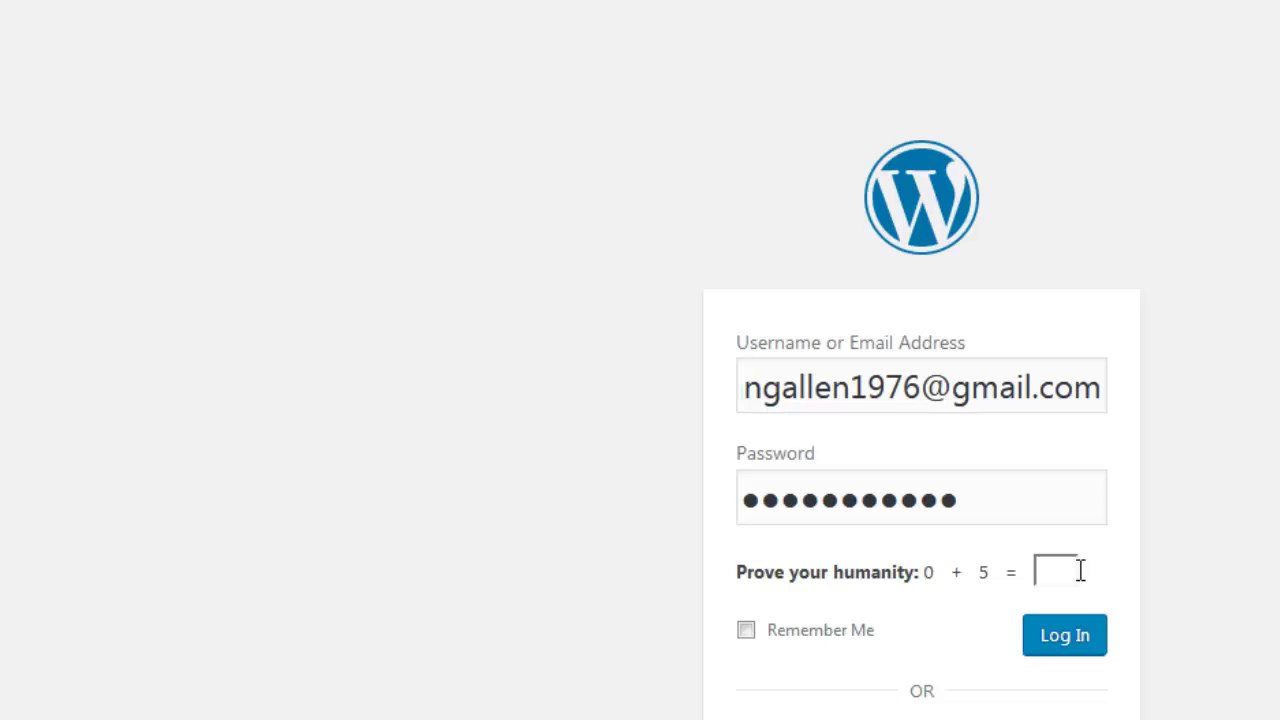
type("5")
left_click(1066, 650)
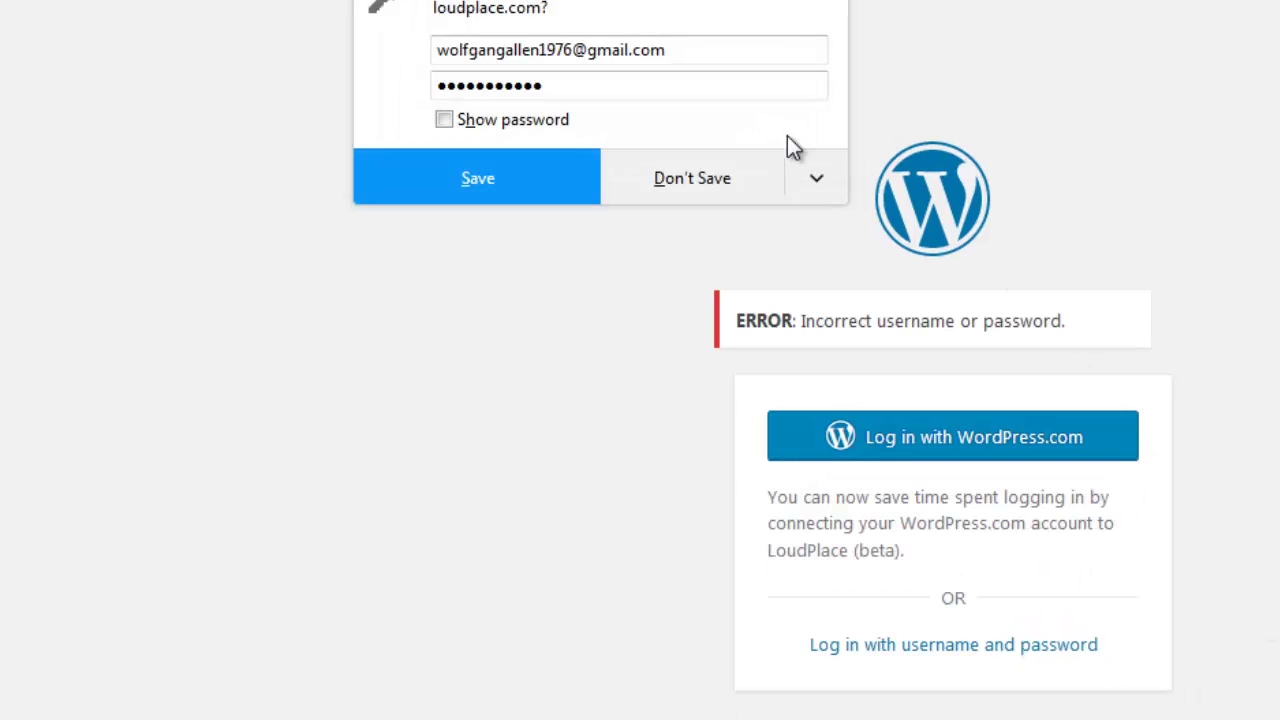
Decline Firefox's save-password prompt and return to the username-and-password login form.
left_click(722, 181)
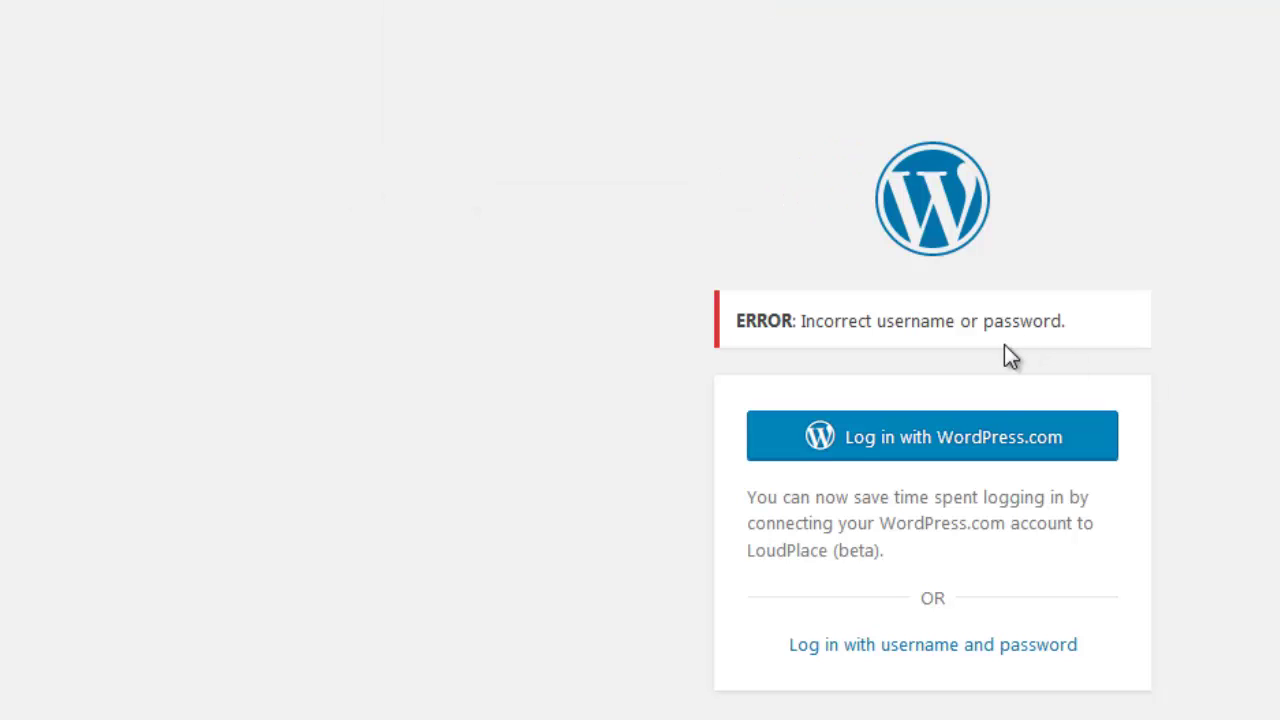
left_click(925, 645)
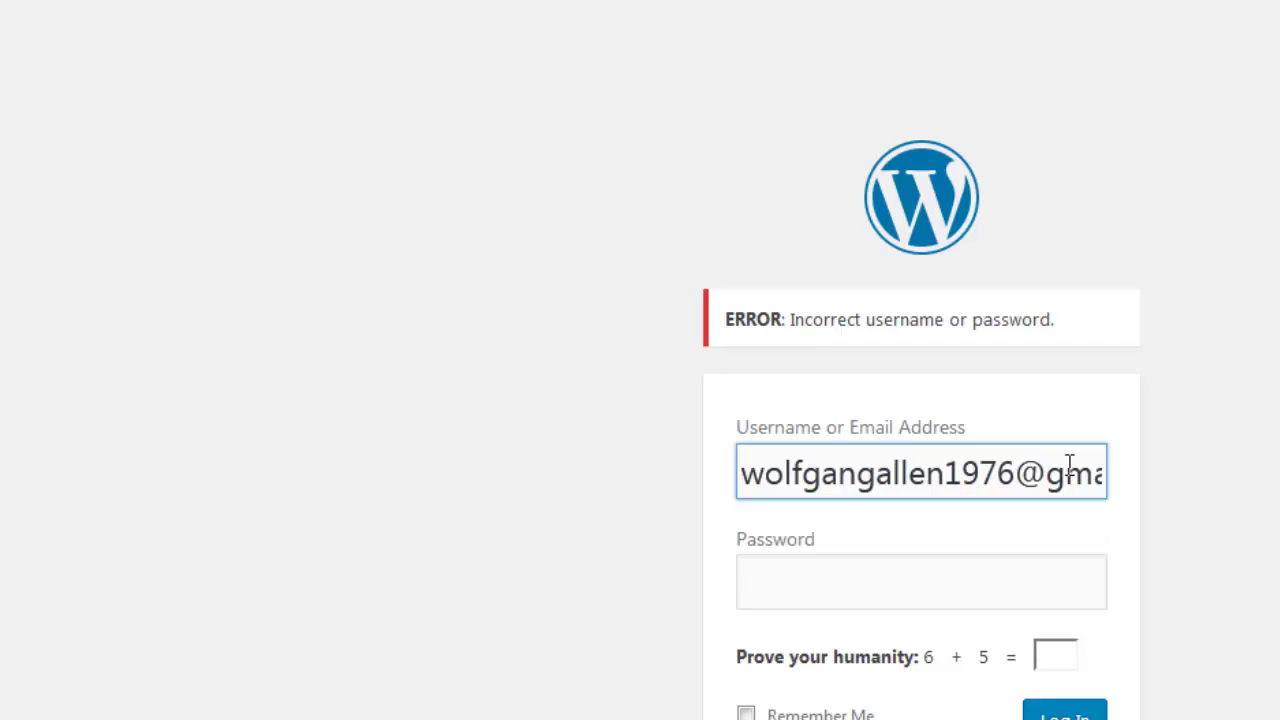
Re-enter the account password and type 11 as the 6 + 5 humanity answer.
left_click_drag(1062, 470, 1208, 482)
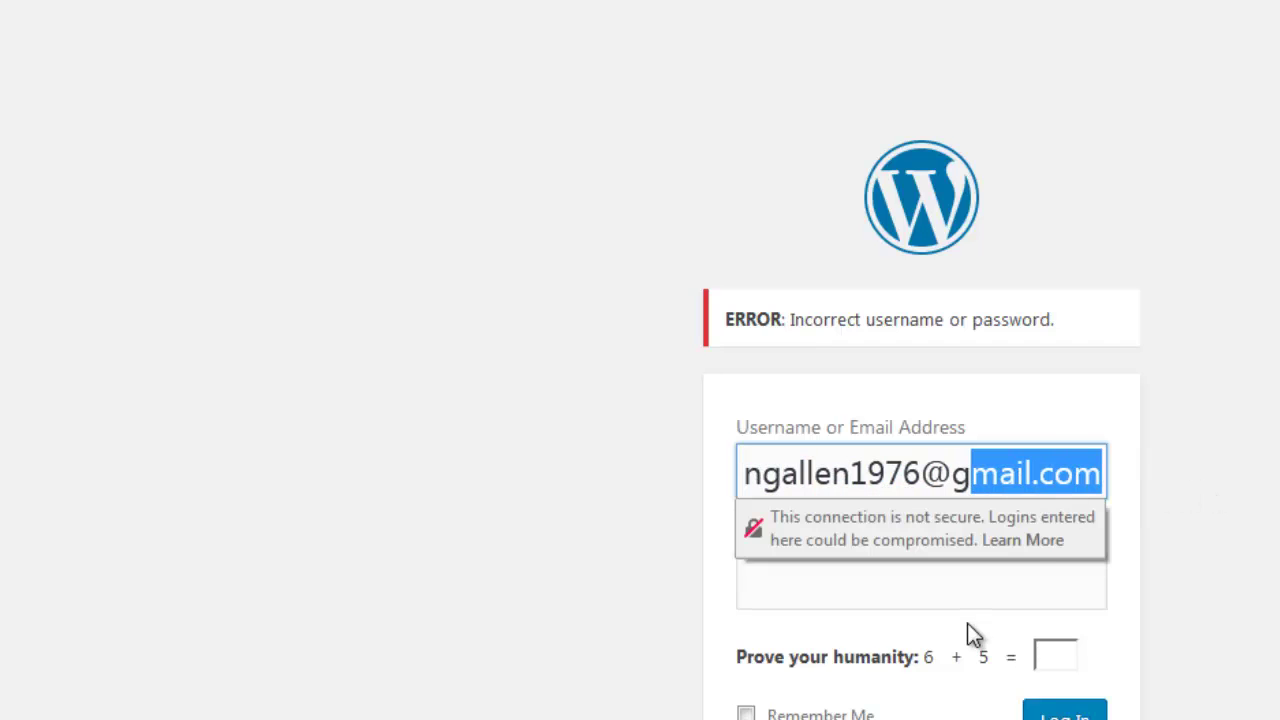
left_click(966, 597)
type("p")
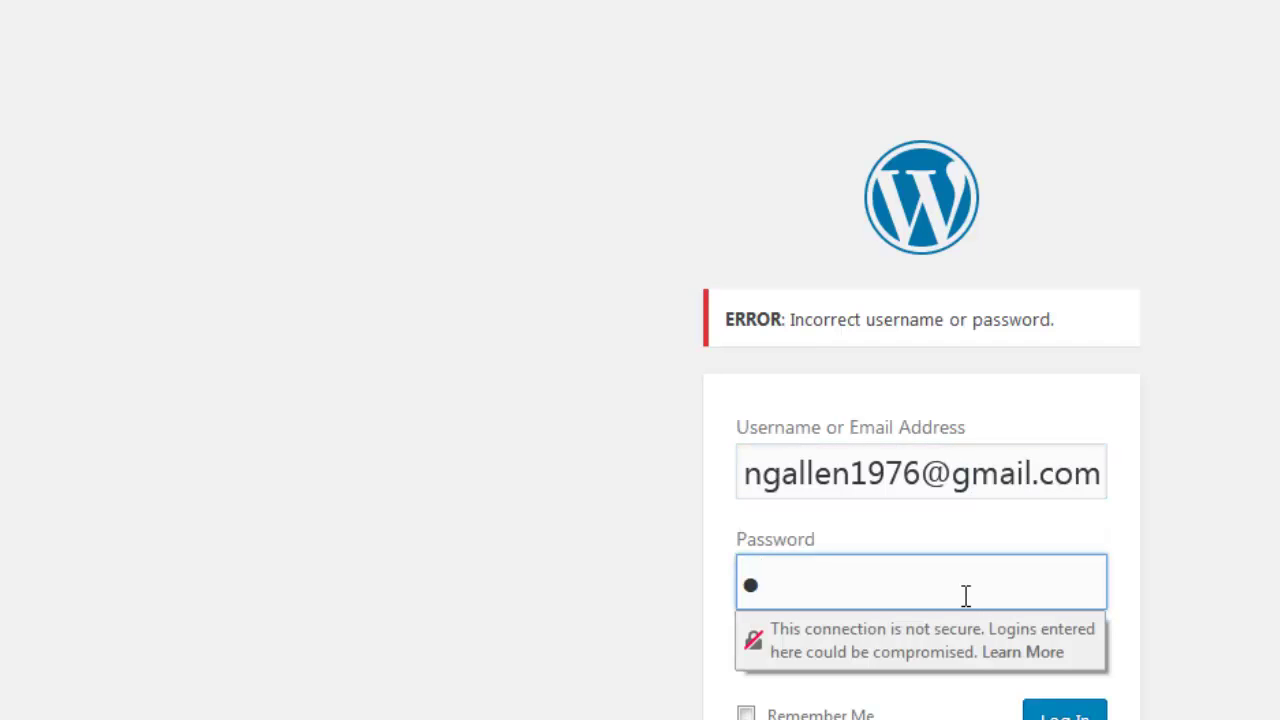
key("BackSpace")
type("p")
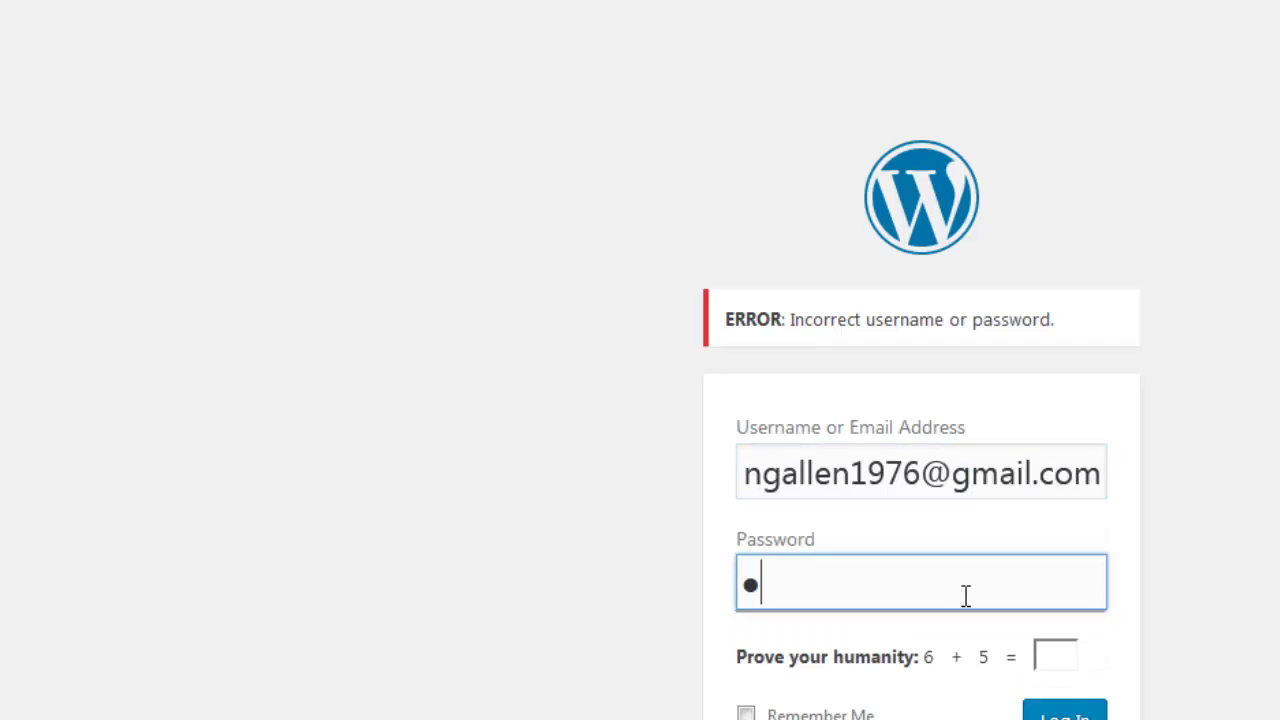
type("********")
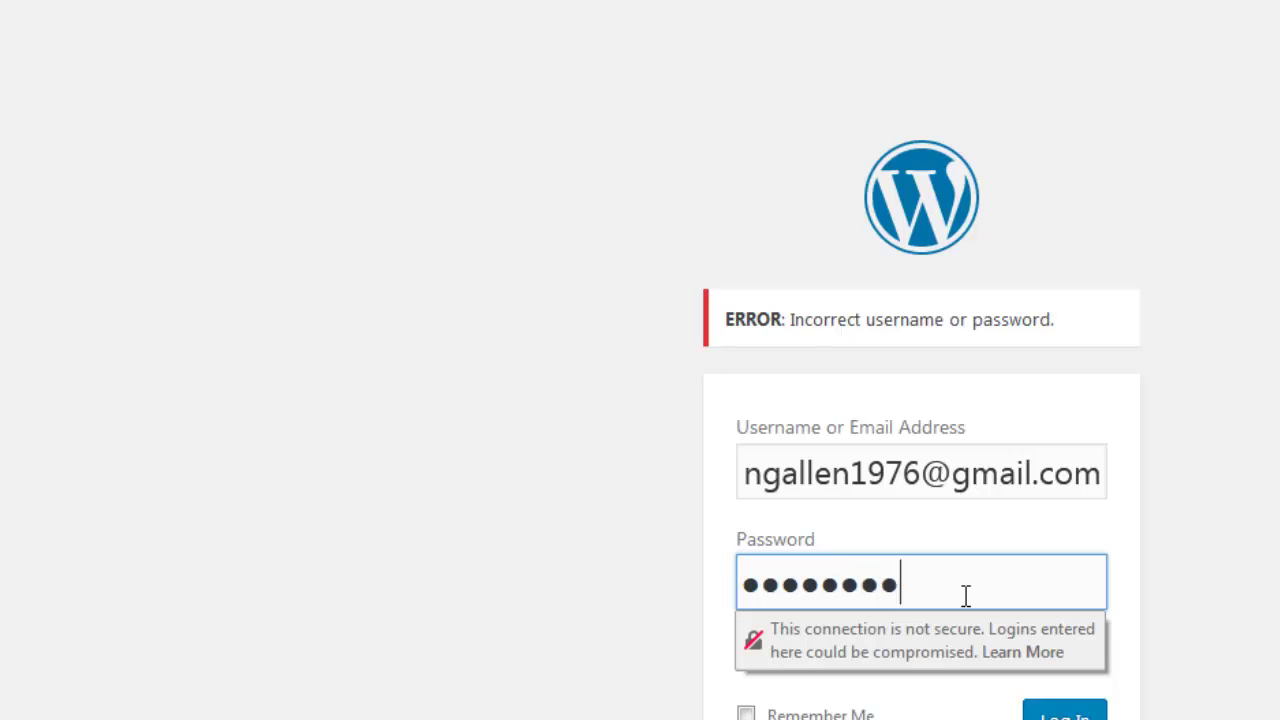
type("**")
left_click(1050, 690)
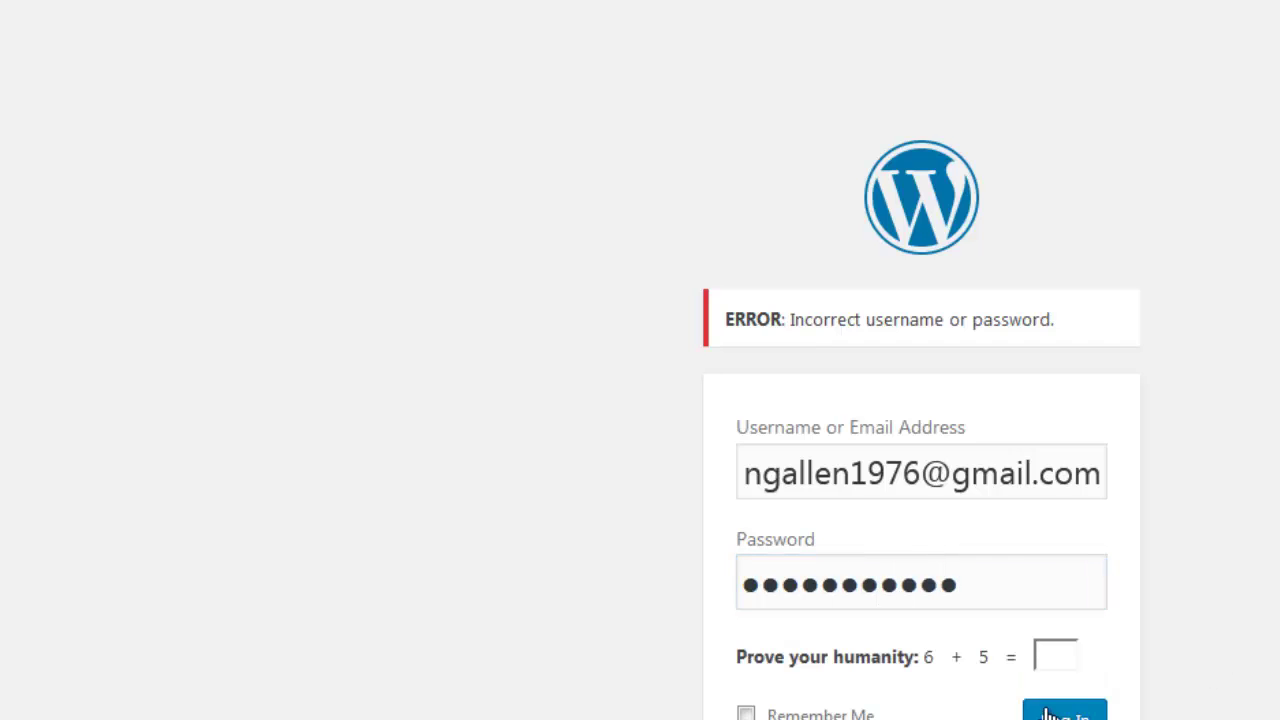
type("11")
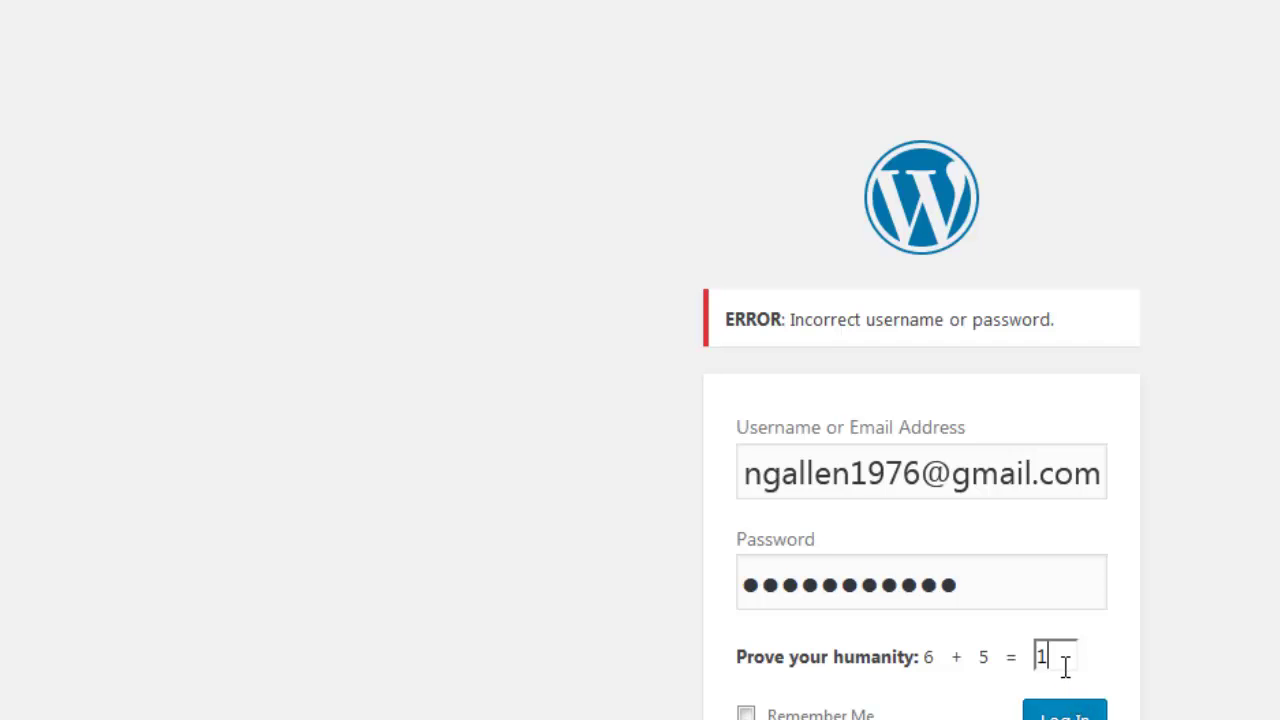
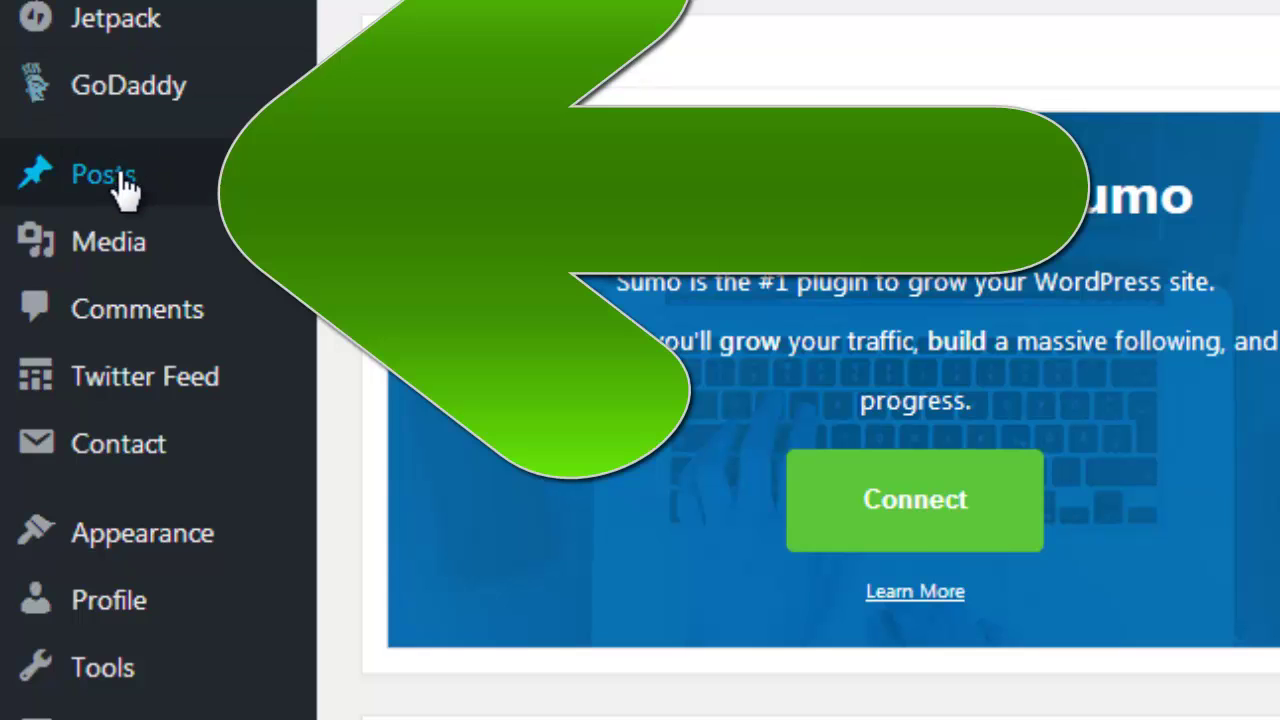
Start a new blank post from Posts > Add New.
mouse_move(125, 195)
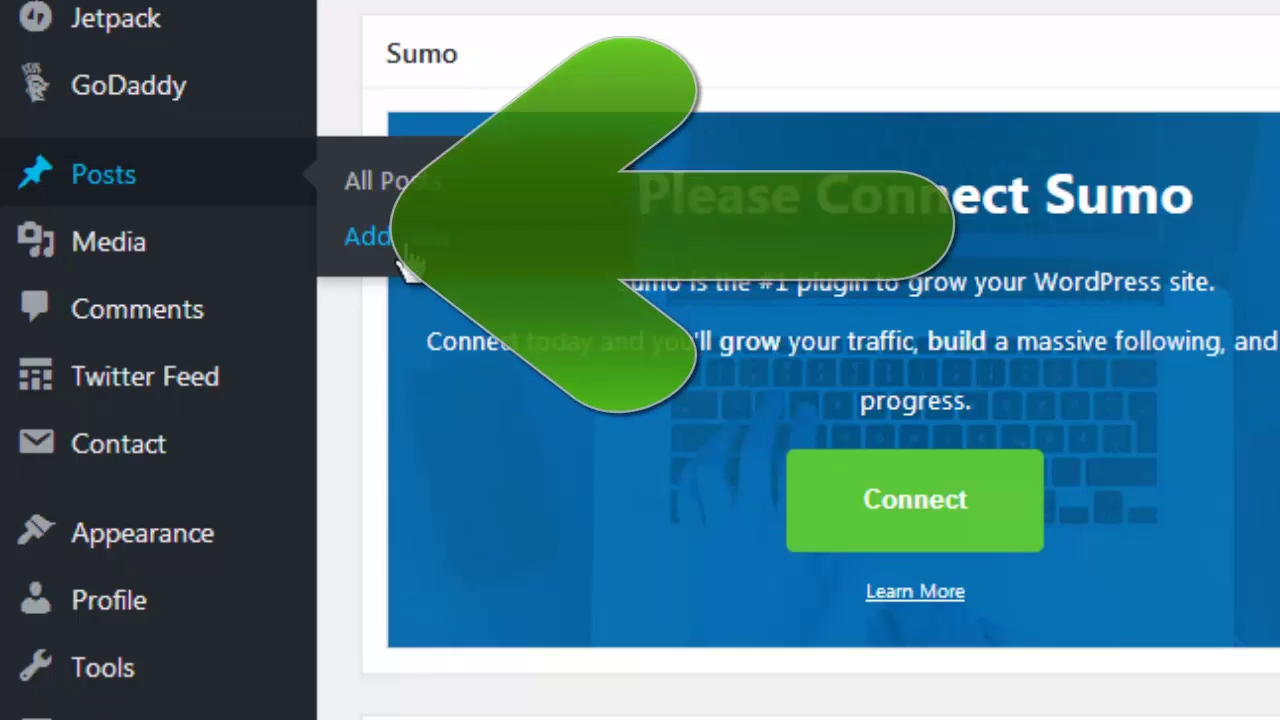
left_click(407, 248)
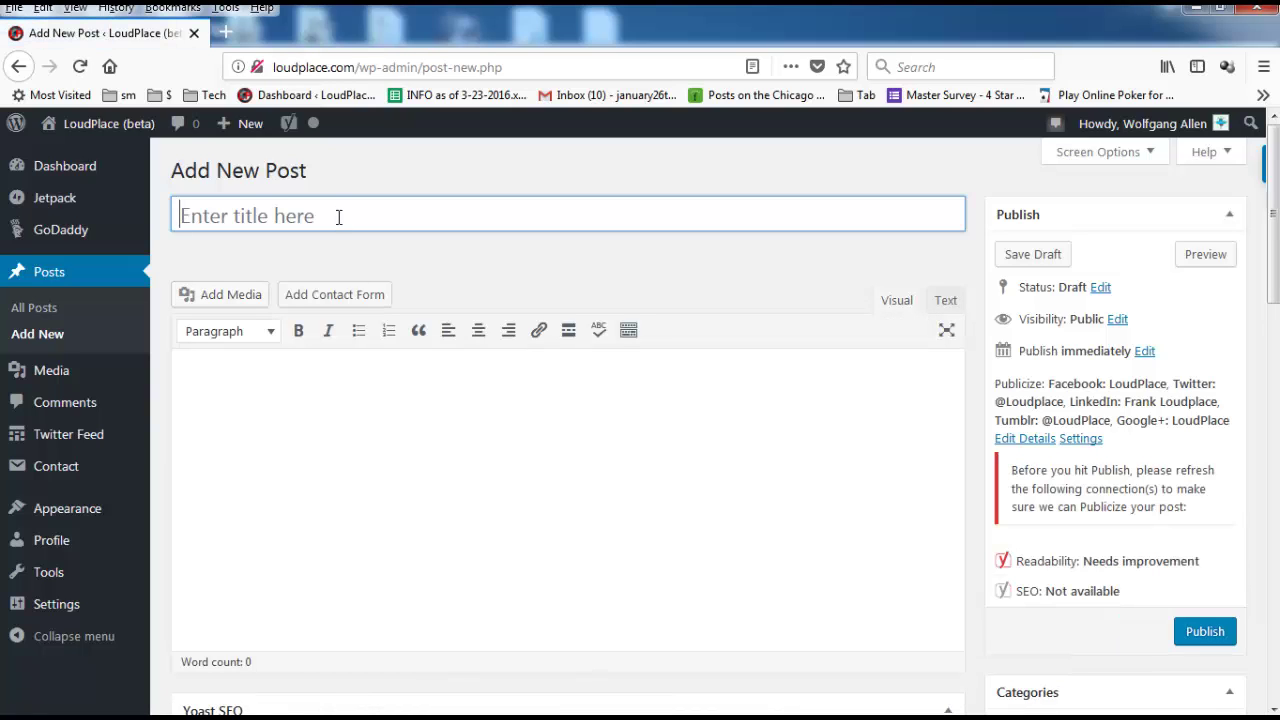
Title the post 'Test post about cats' and move into the body.
type("C")
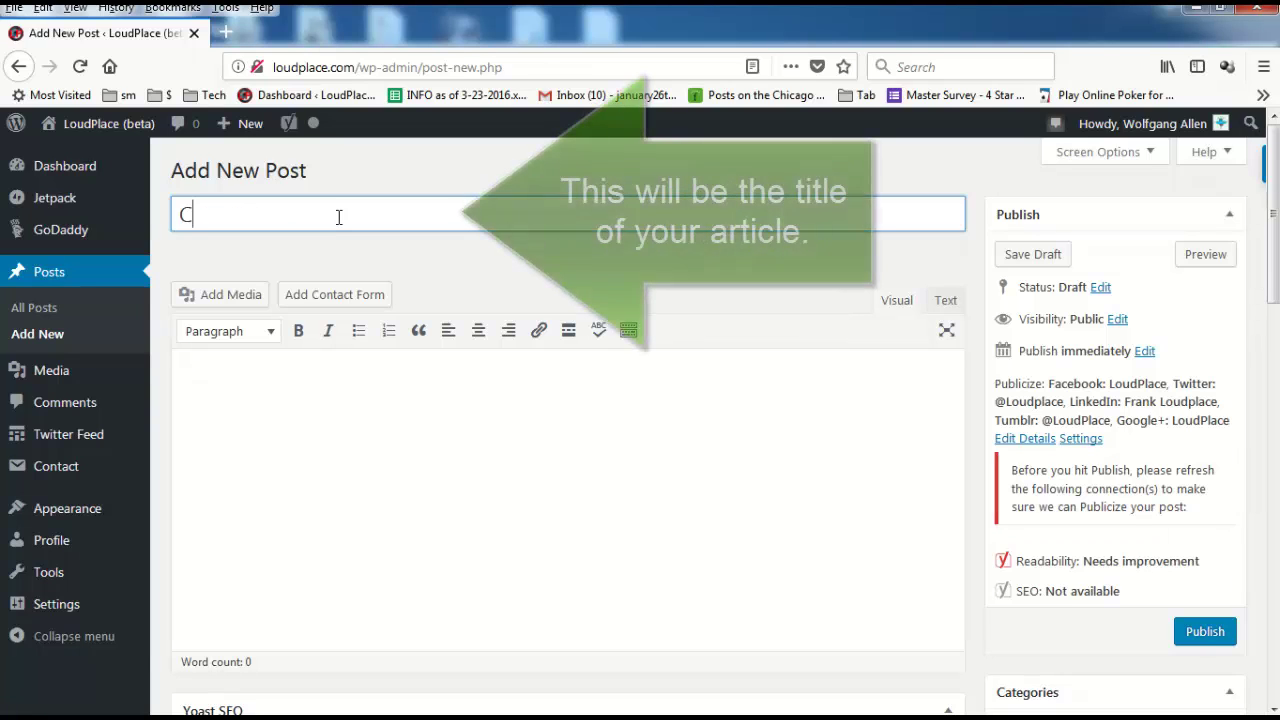
key("BackSpace")
type("T")
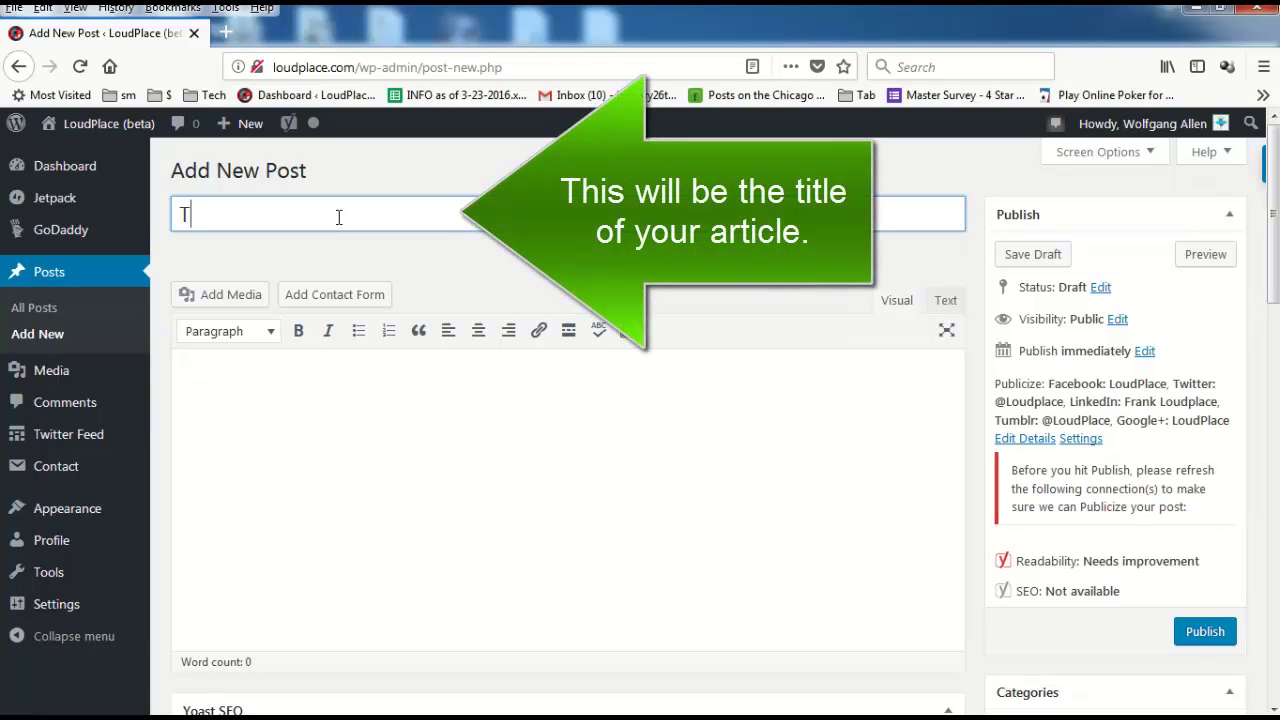
type("est post ")
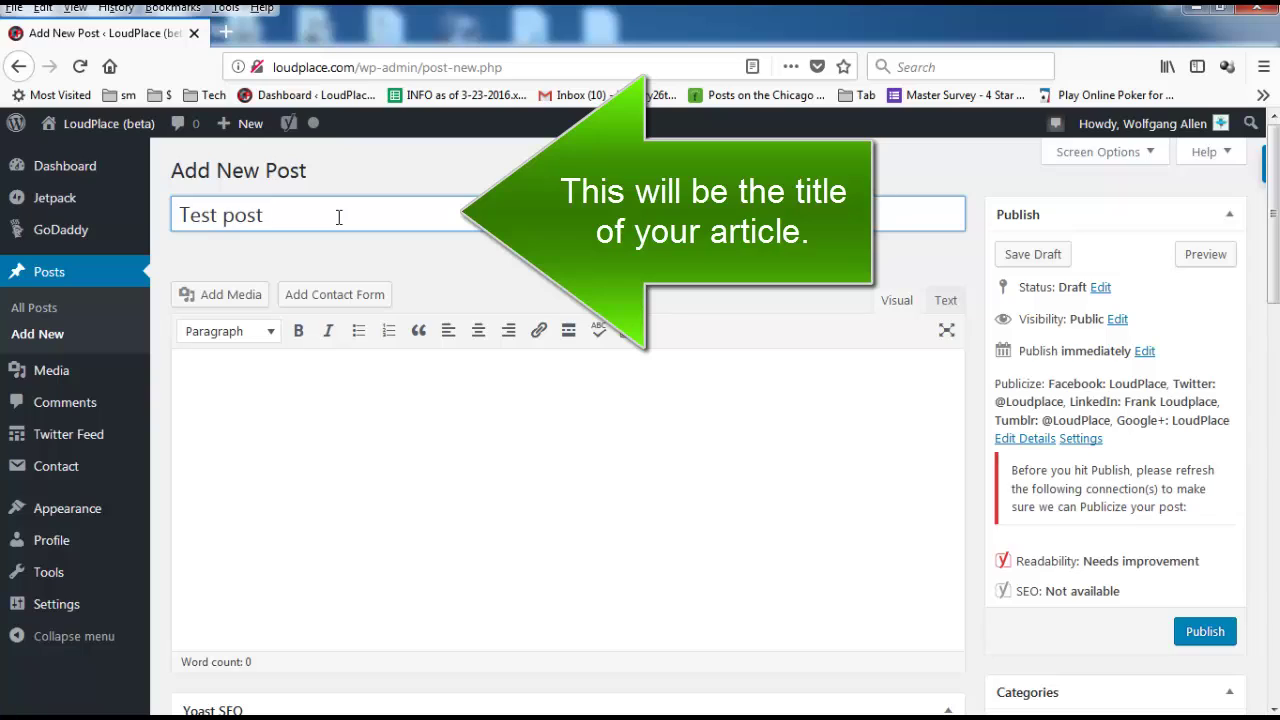
type("about cats and dogs")
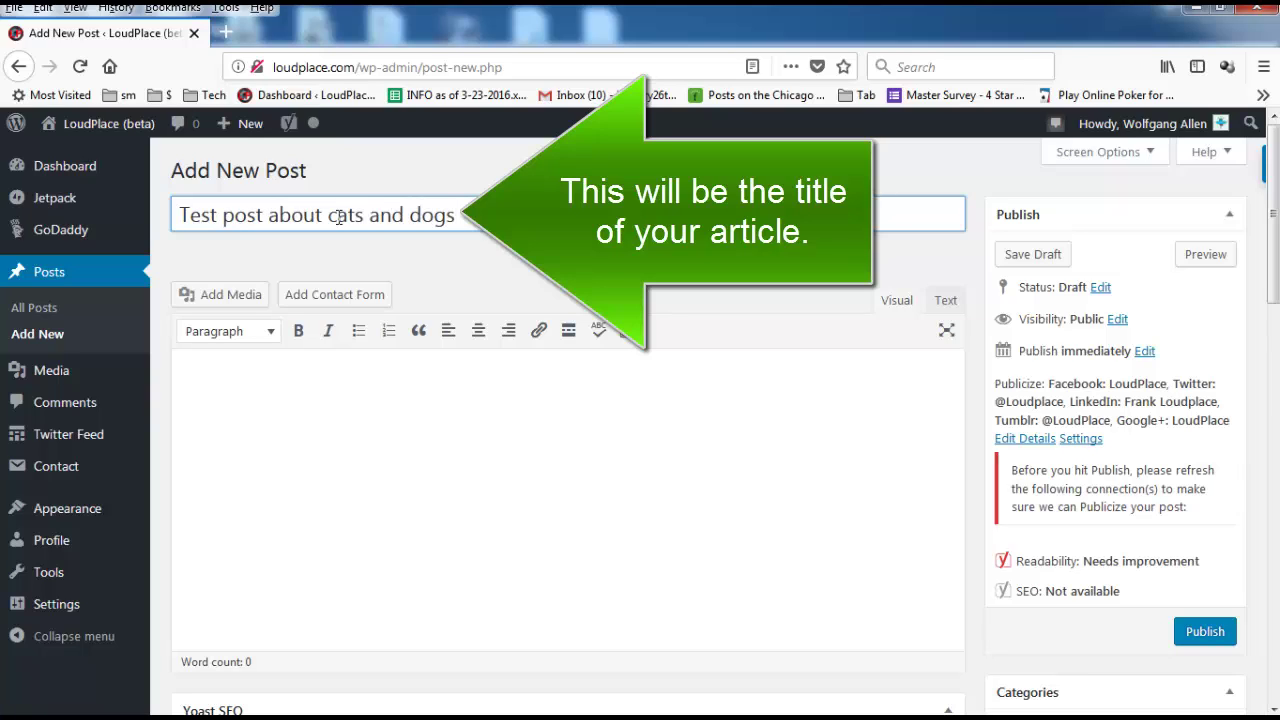
key("BackSpace")
key("BackSpace")
key("BackSpace")
key("BackSpace")
key("BackSpace")
key("BackSpace")
key("BackSpace")
key("BackSpace")
key("Tab")
Write the opening sentence saying the post's subject could have been cats and dogs.
type("H")
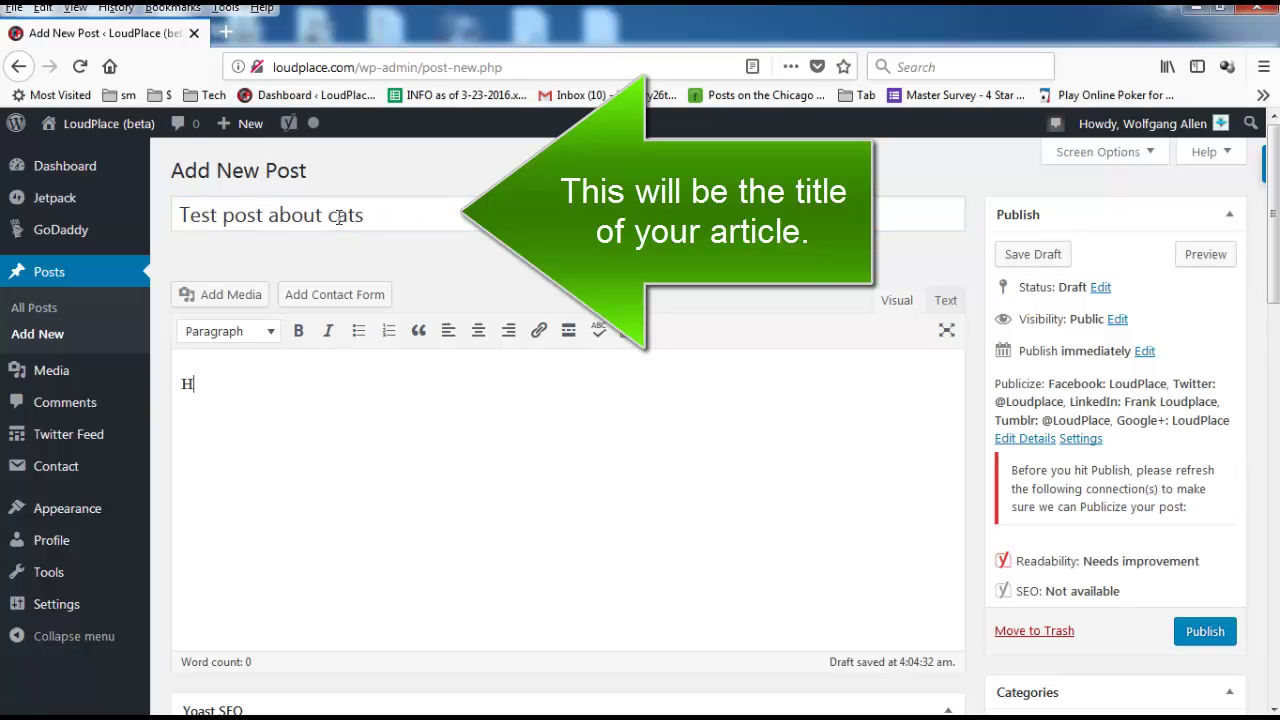
type("i this is a ")
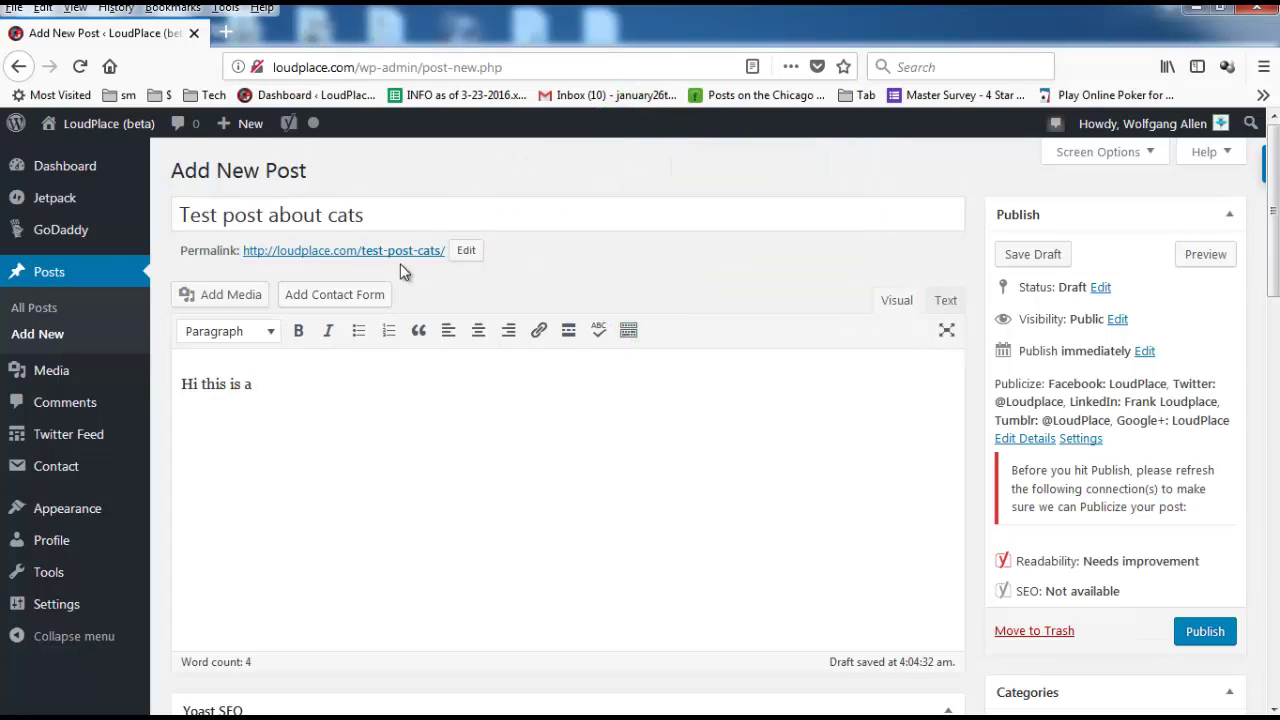
type("test post")
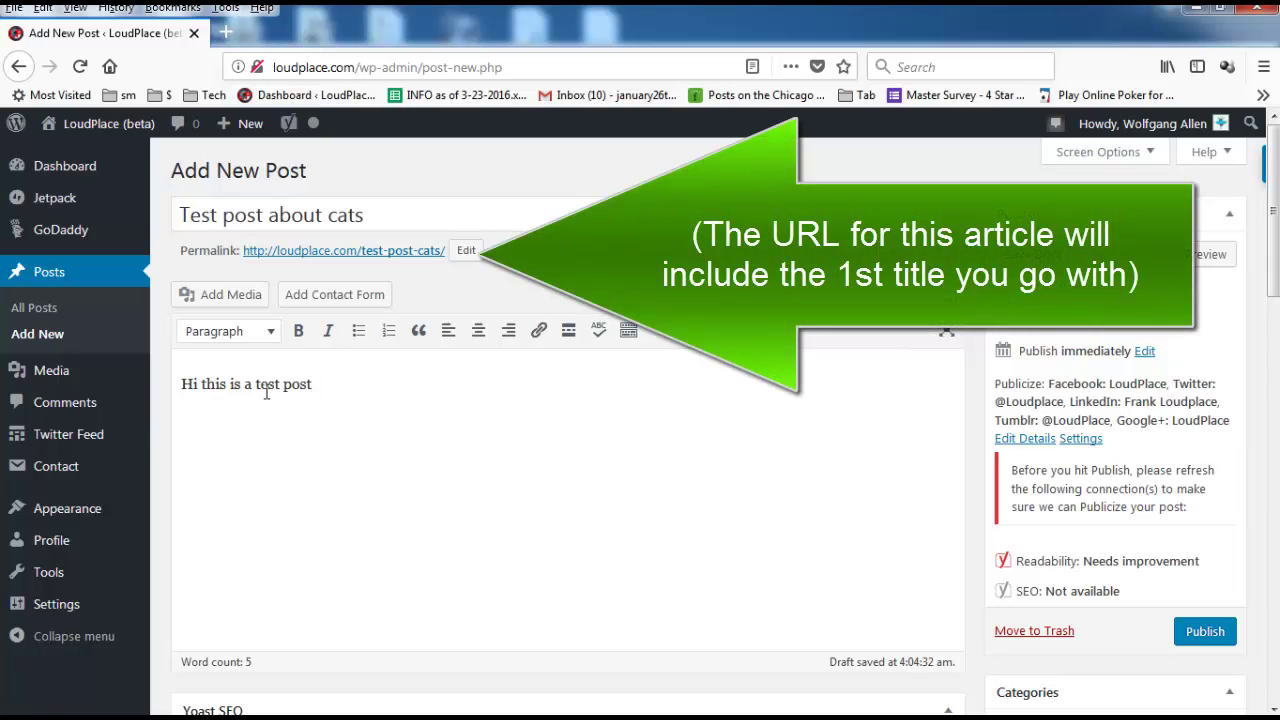
type(" using ")
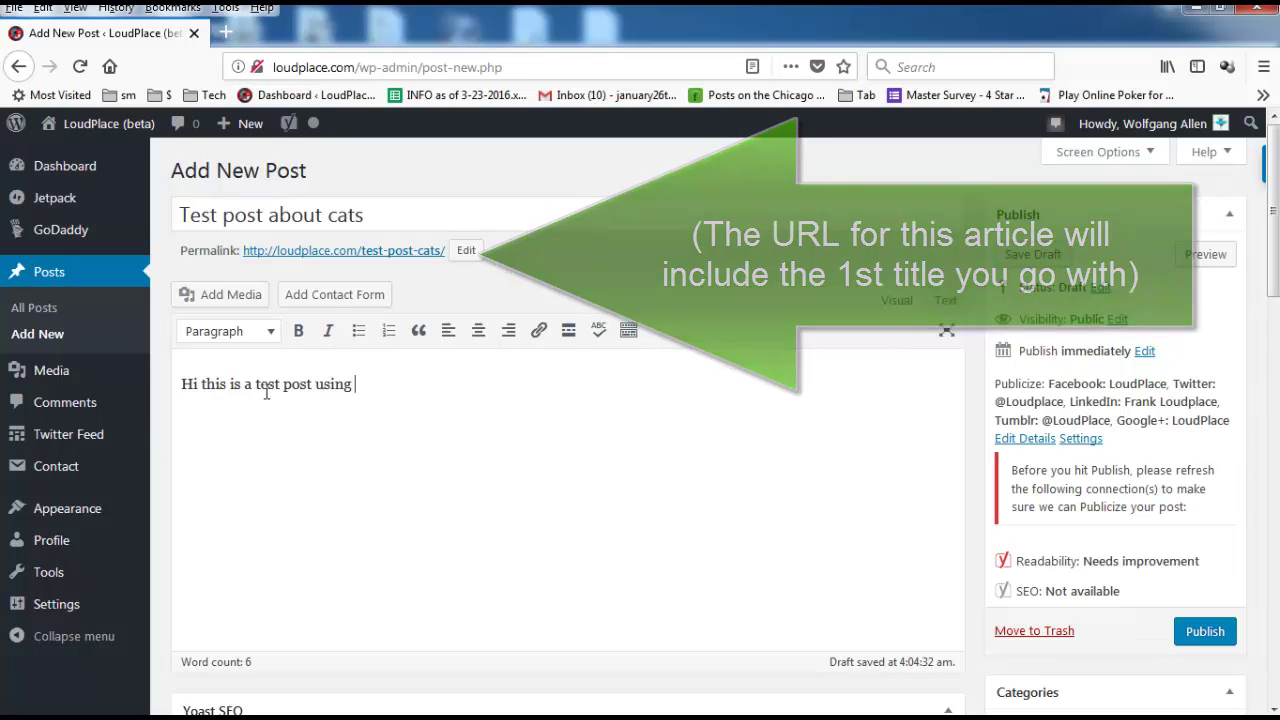
type("cats as the ")
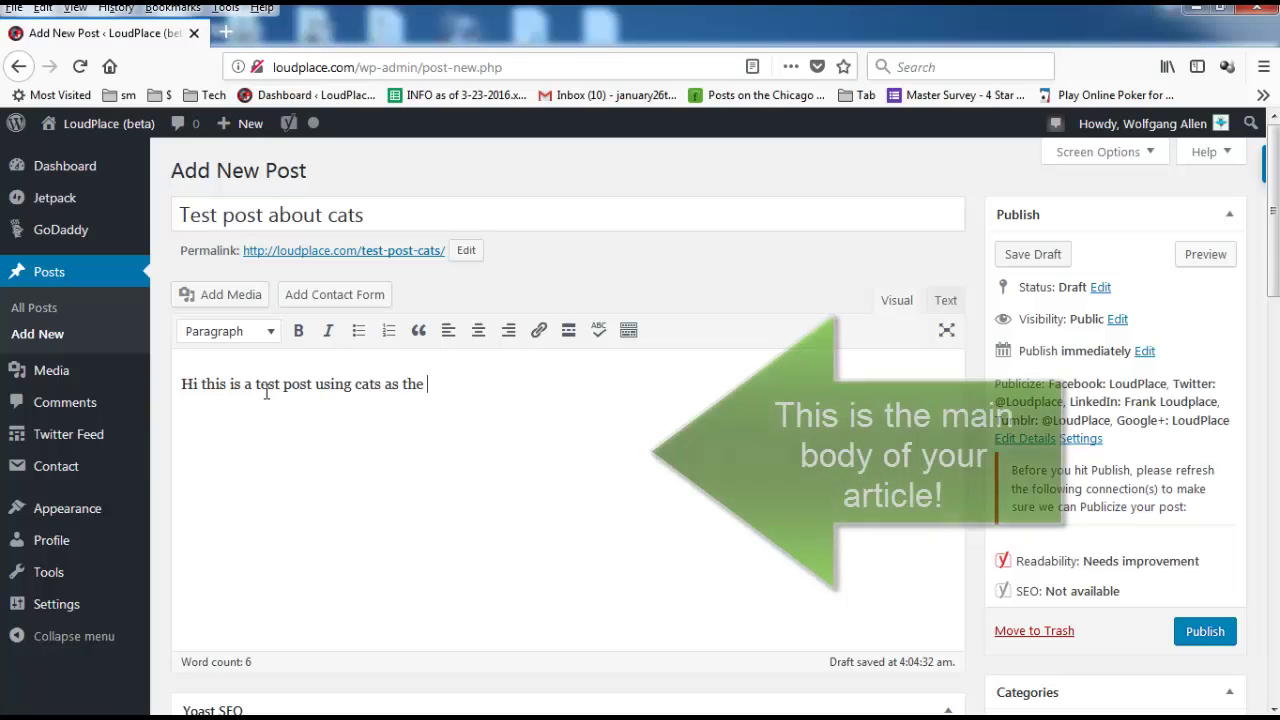
type("su")
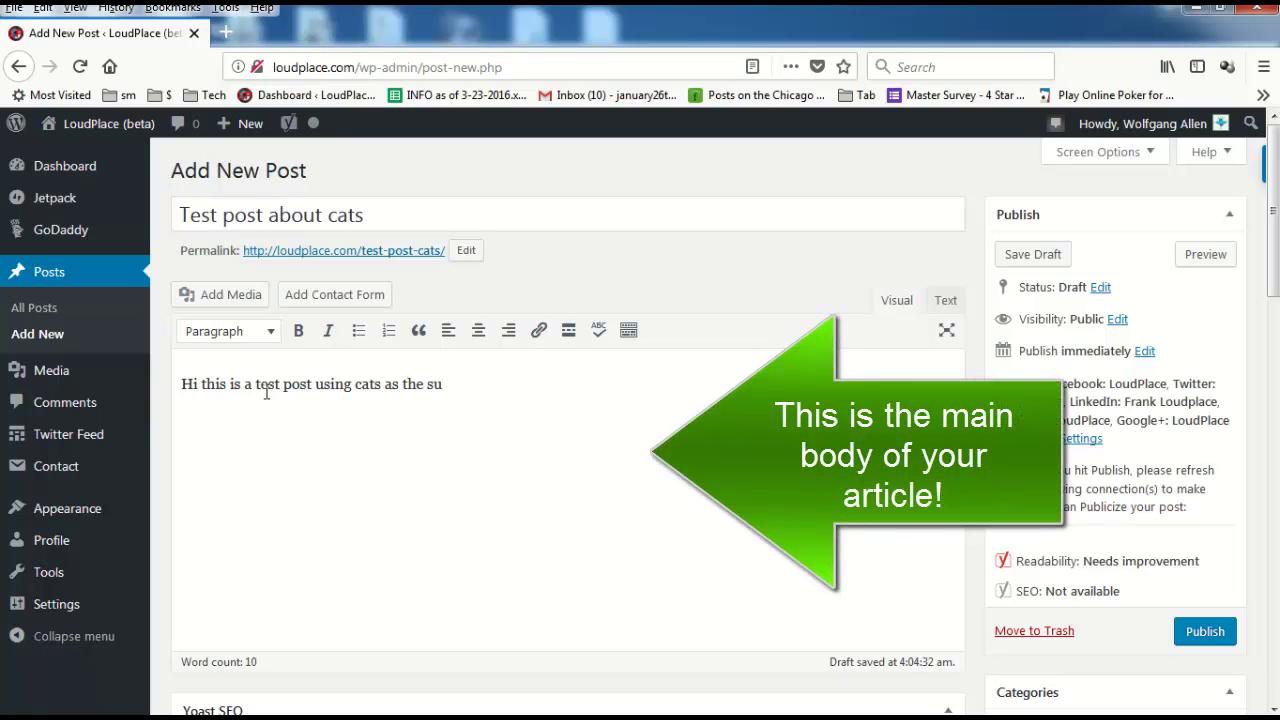
type("pic")
type("ve")
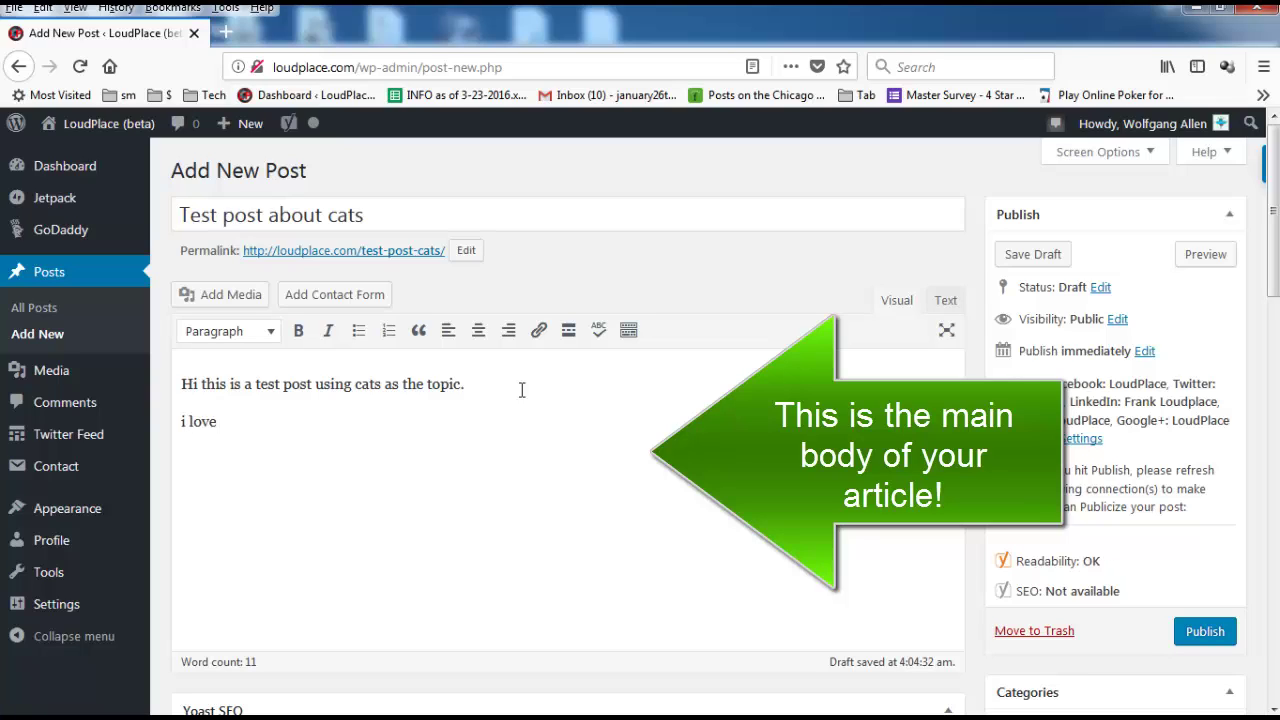
type(" cats adn")
key("BackSpace")
key("BackSpace")
type("nd dogs.")
key("Return")
key("Return")
Add 'But since cats just jumped to mind, this test post is about cats.' and 'meow meow meow'.
type("But since cats")
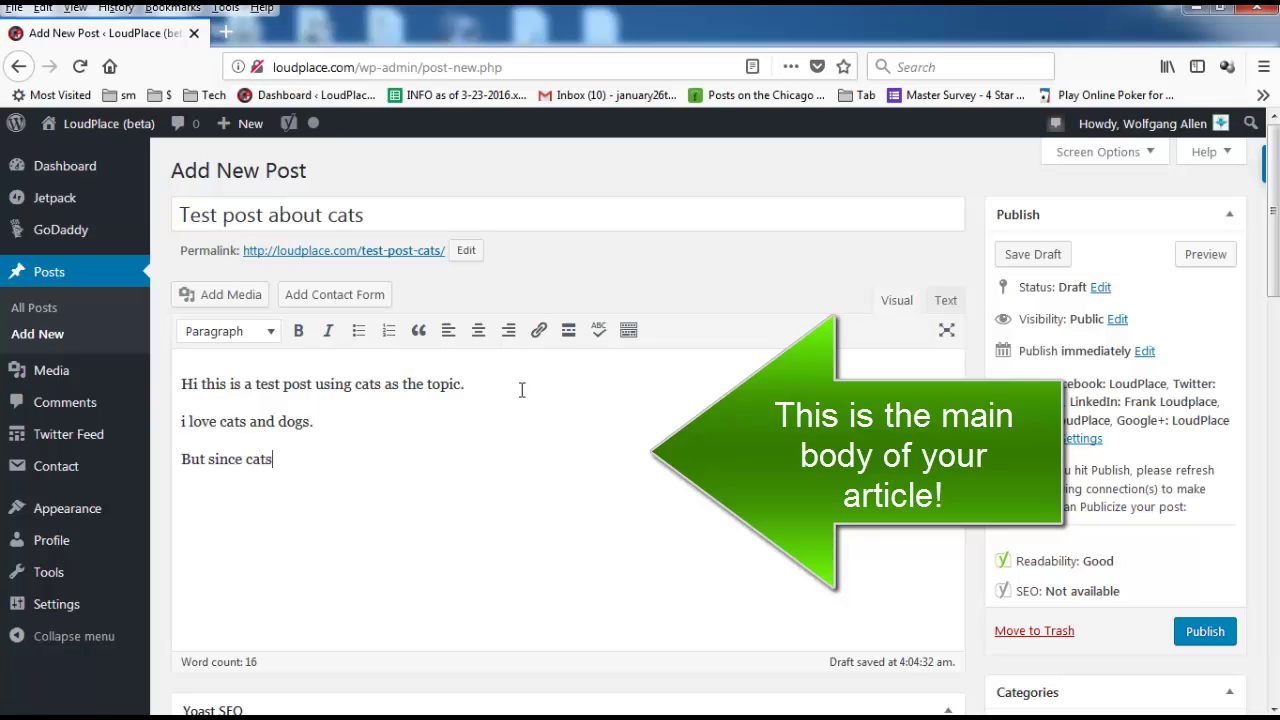
type(" just jumped to m")
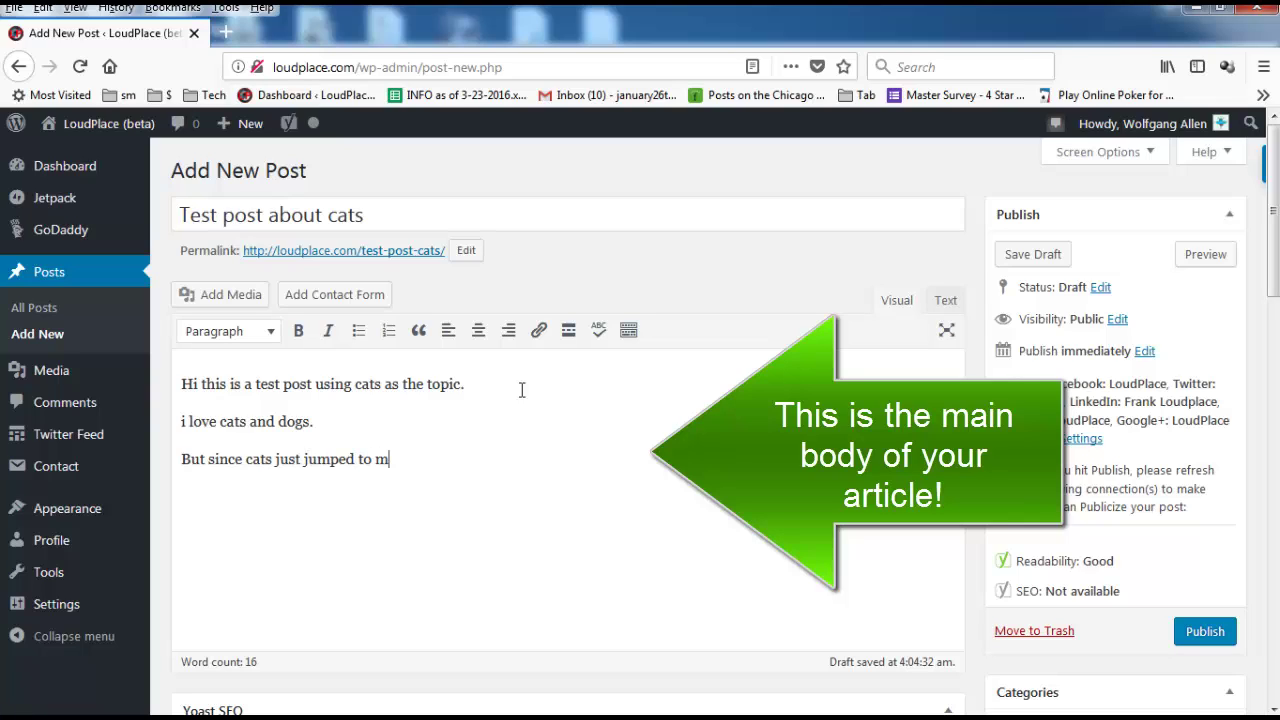
type("ind, this is")
key("BackSpace")
type("test p")
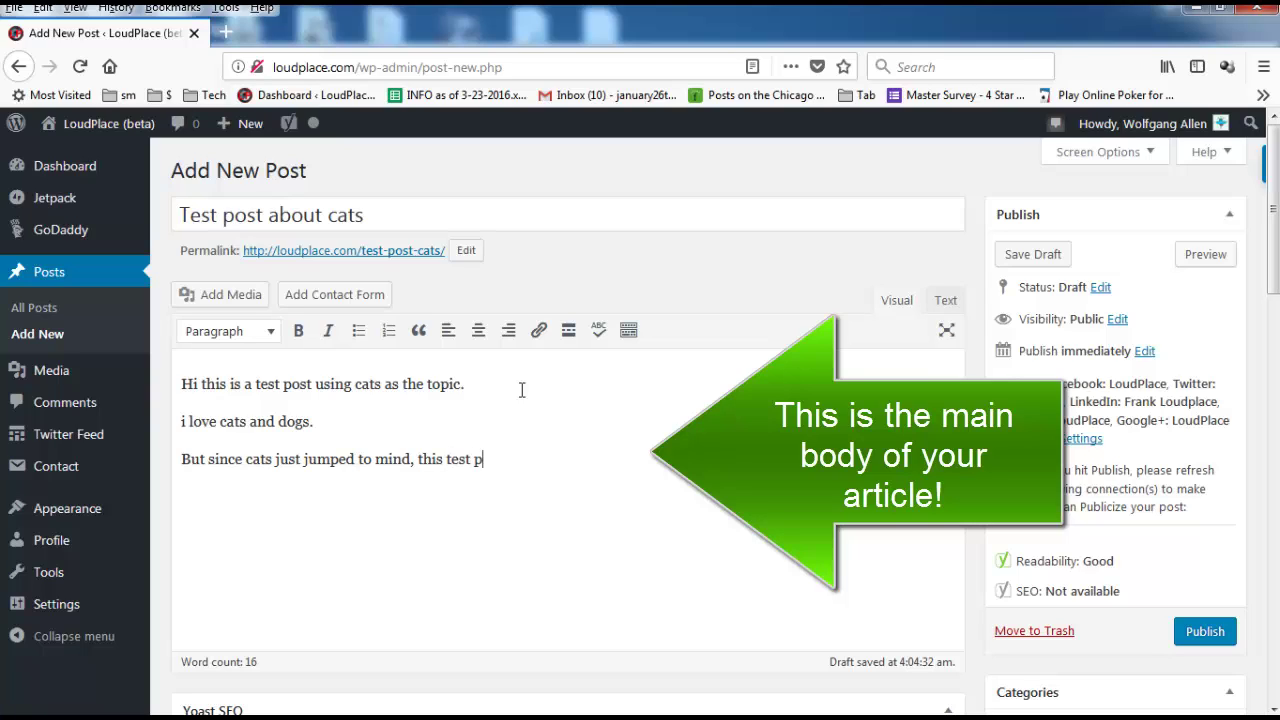
type("ost is about cats")
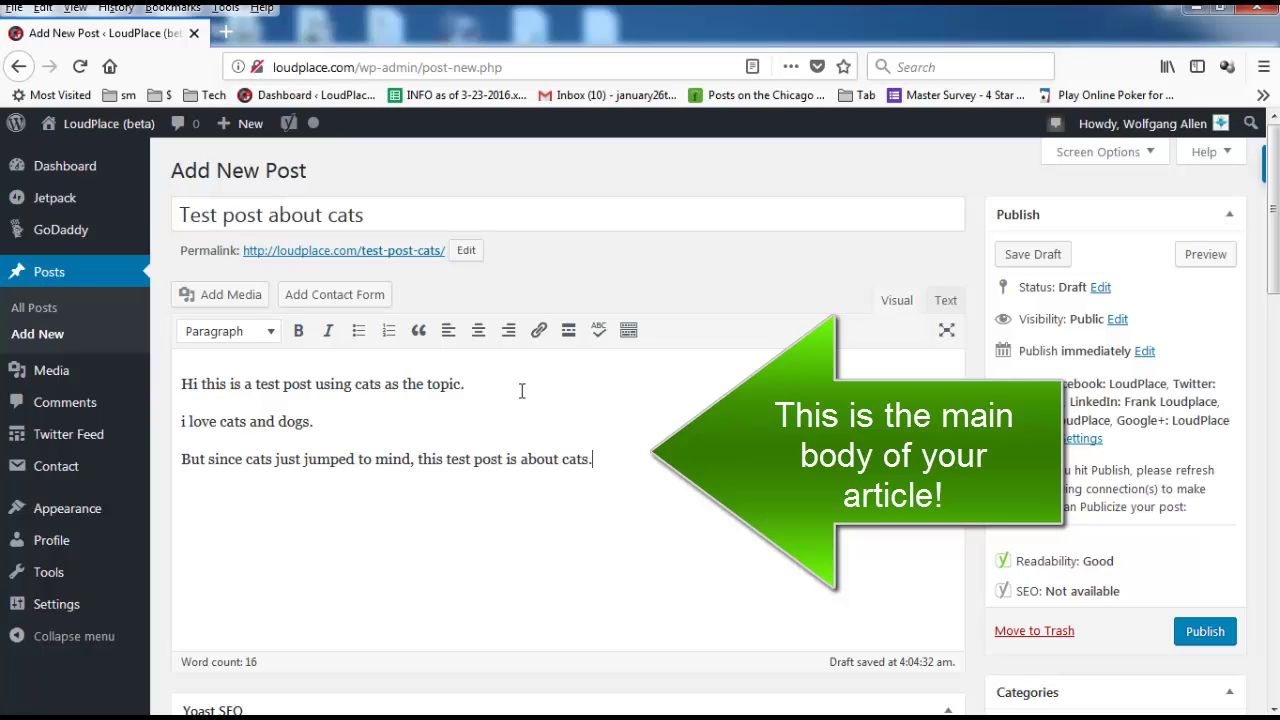
type(".")
key("Return")
type("meow meow meow")
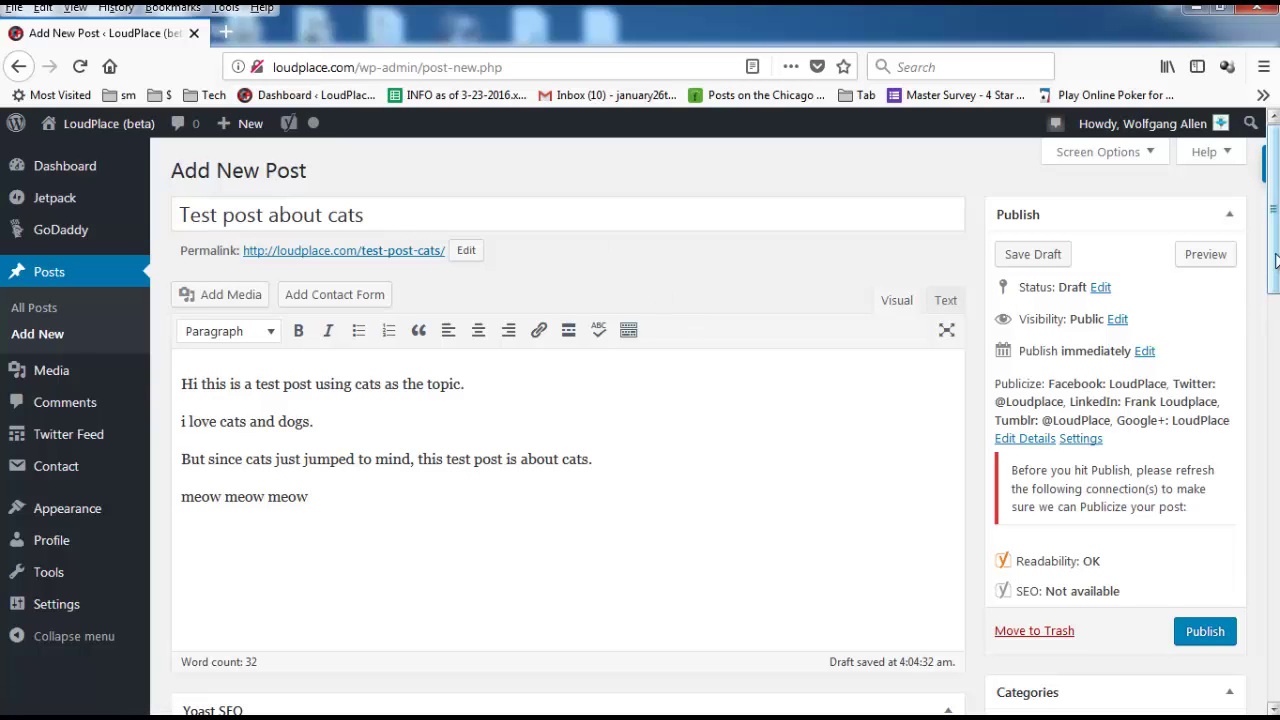
Tick the Cats and Animals categories for the post.
scroll(1277, 272, "down", 3)
scroll(1120, 485, "down", 5)
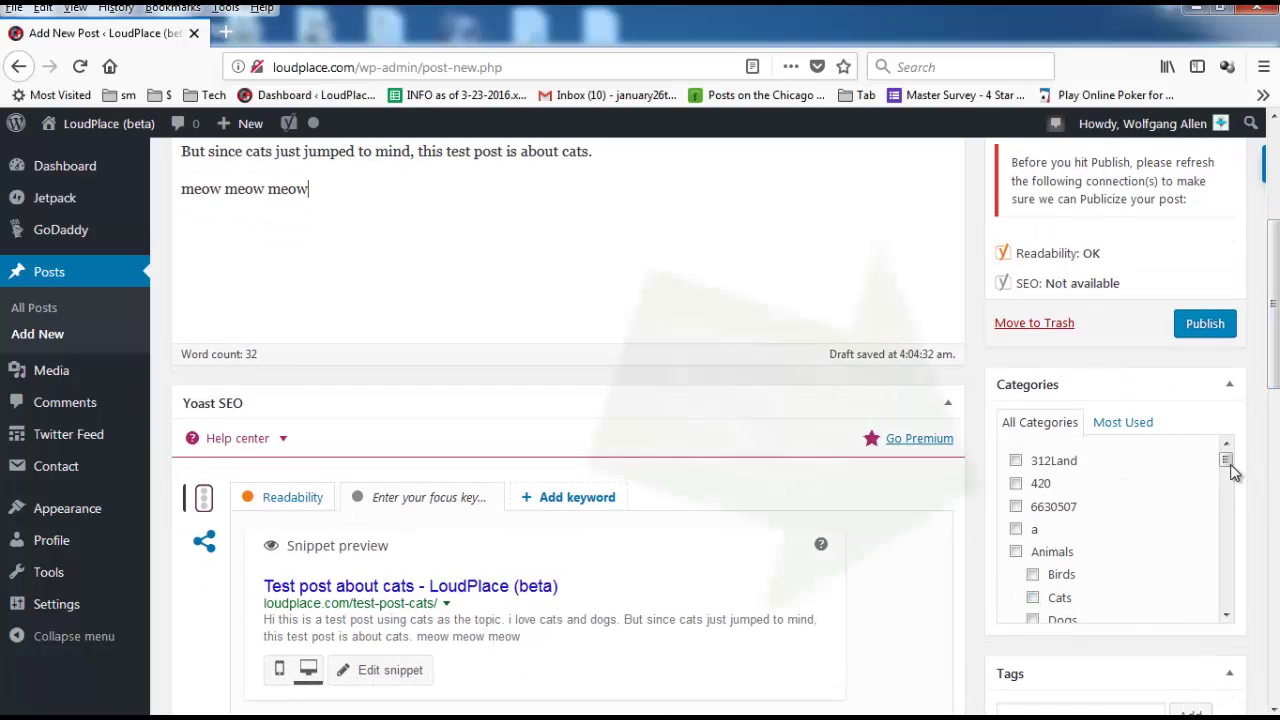
scroll(1228, 470, "down", 2)
left_click_drag(1232, 497, 1222, 458)
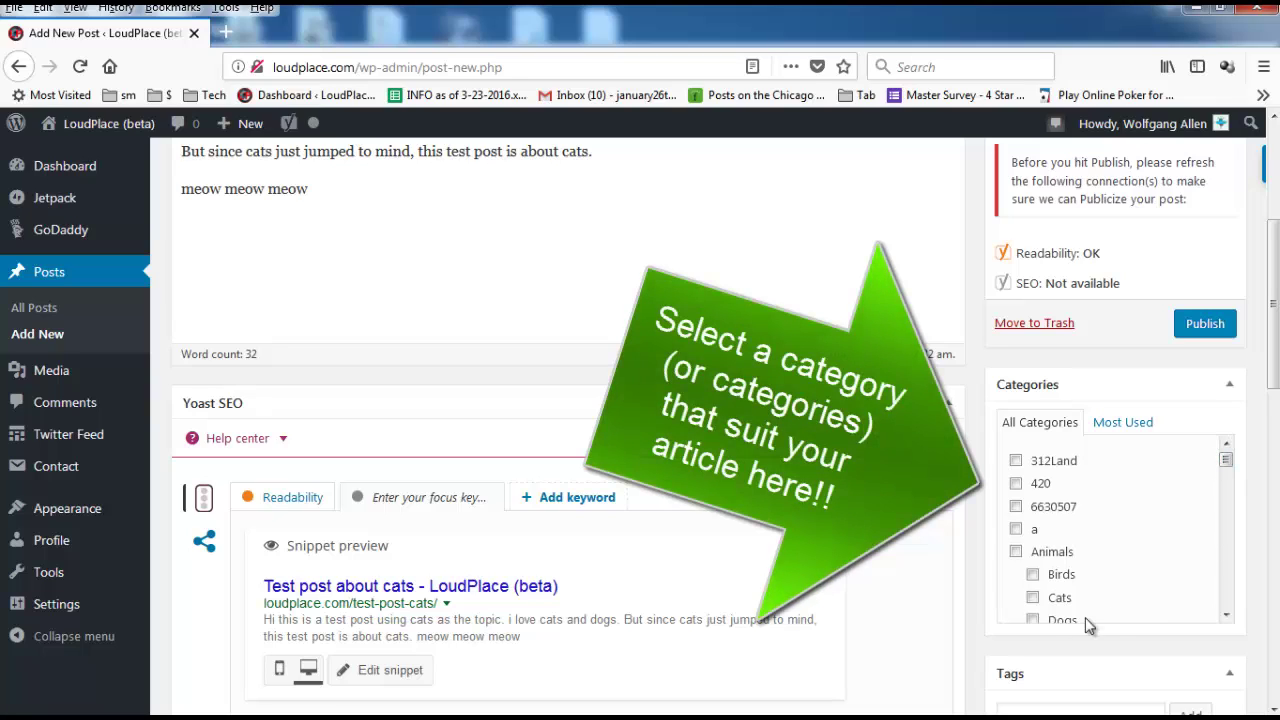
left_click(1033, 598)
left_click(1016, 551)
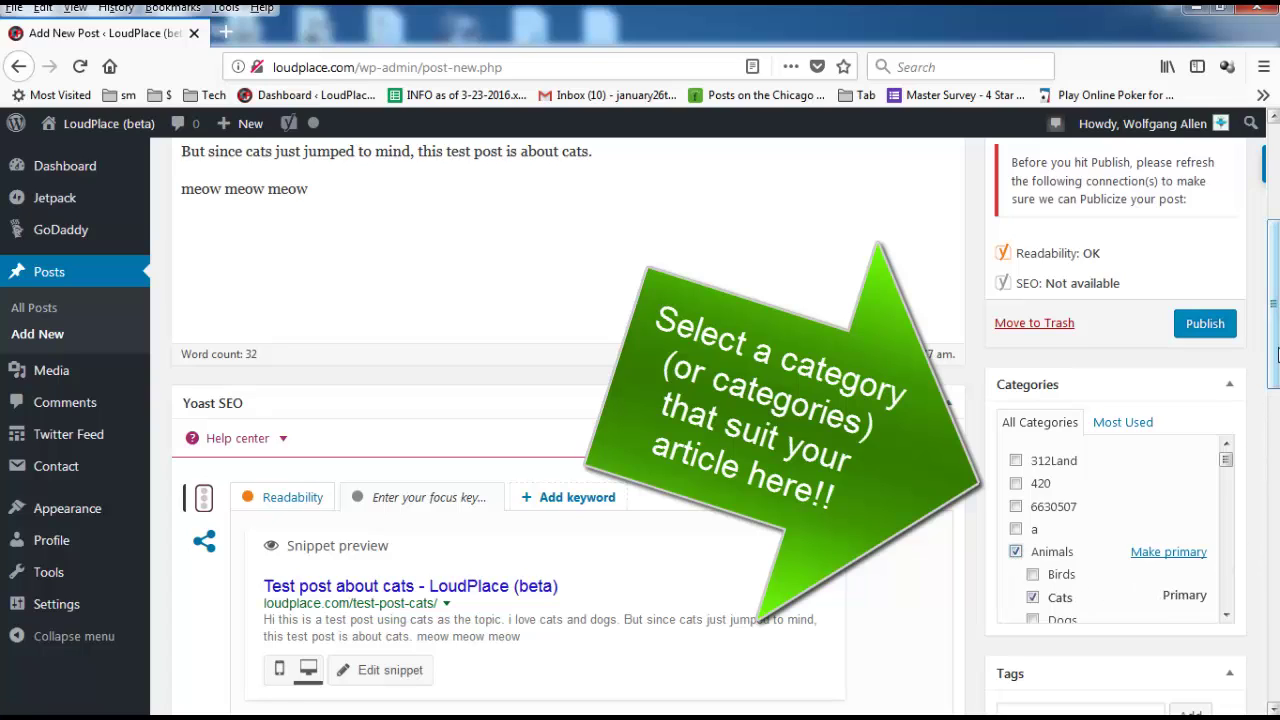
left_click_drag(1275, 355, 1271, 255)
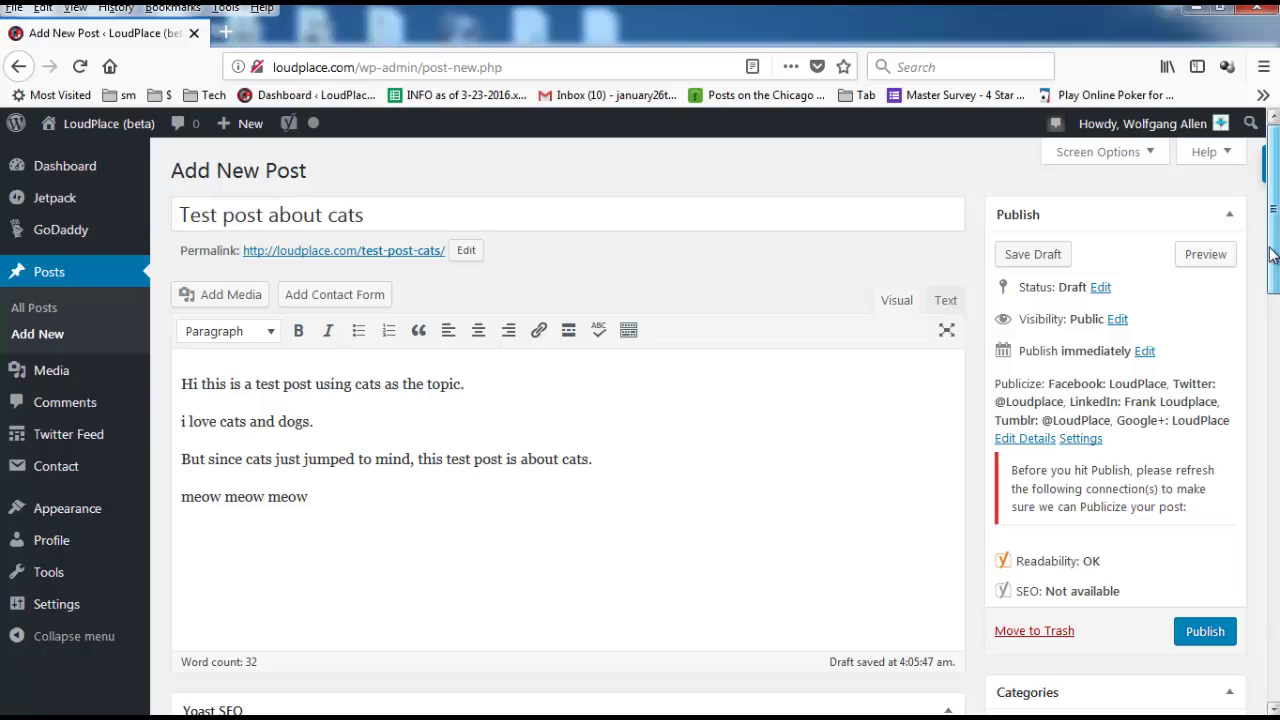
left_click_drag(1272, 254, 1272, 350)
Set the Yoast focus keyword to 'Cats' and open the snippet editor.
scroll(1080, 604, "down", 3)
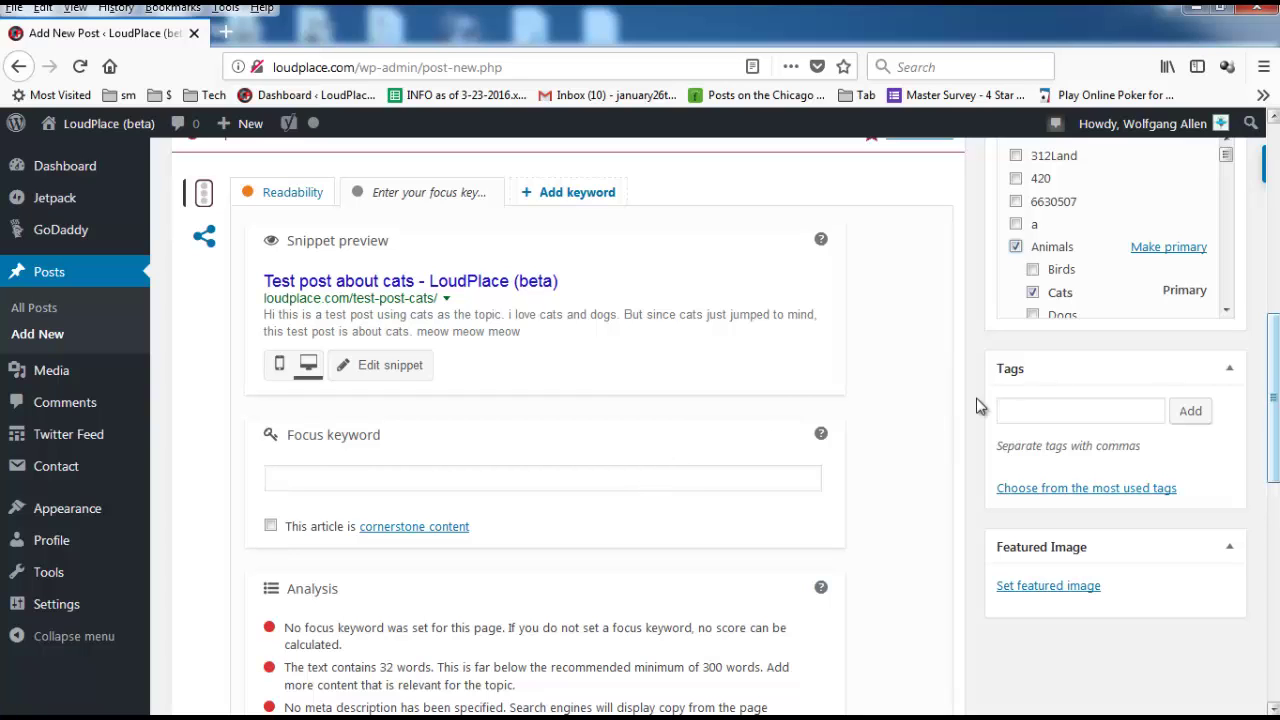
left_click(655, 487)
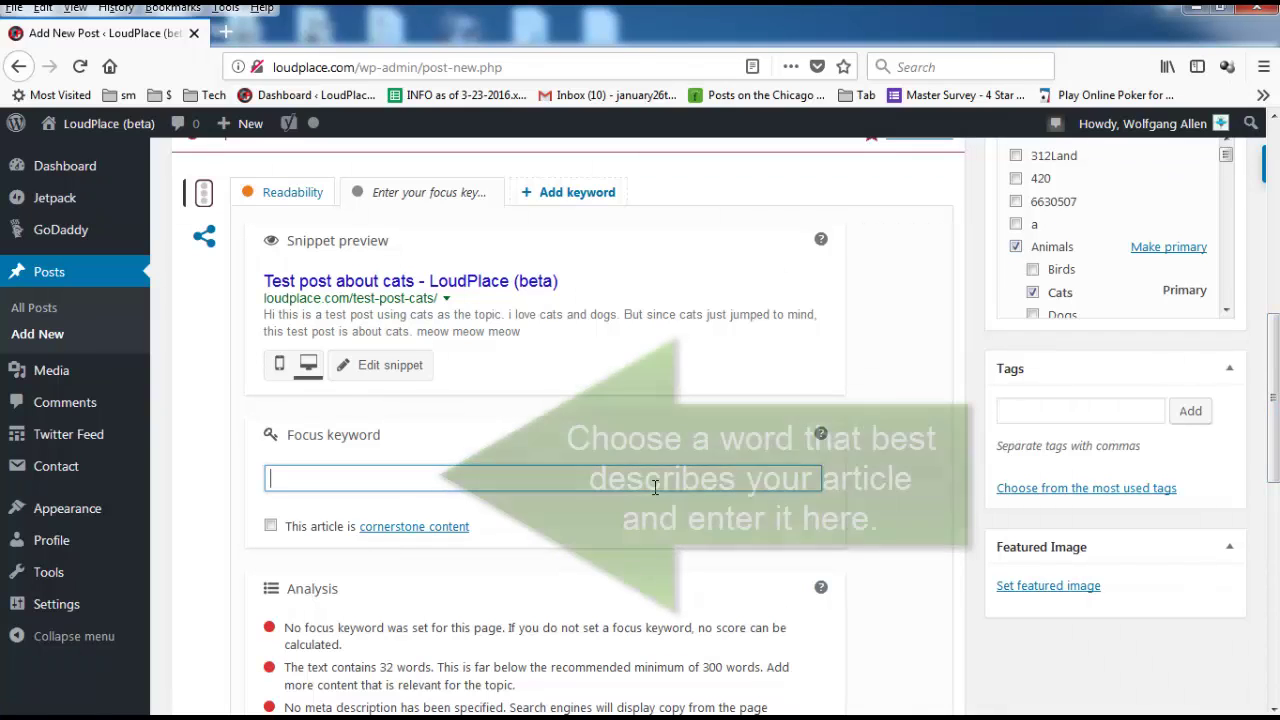
type("Cats")
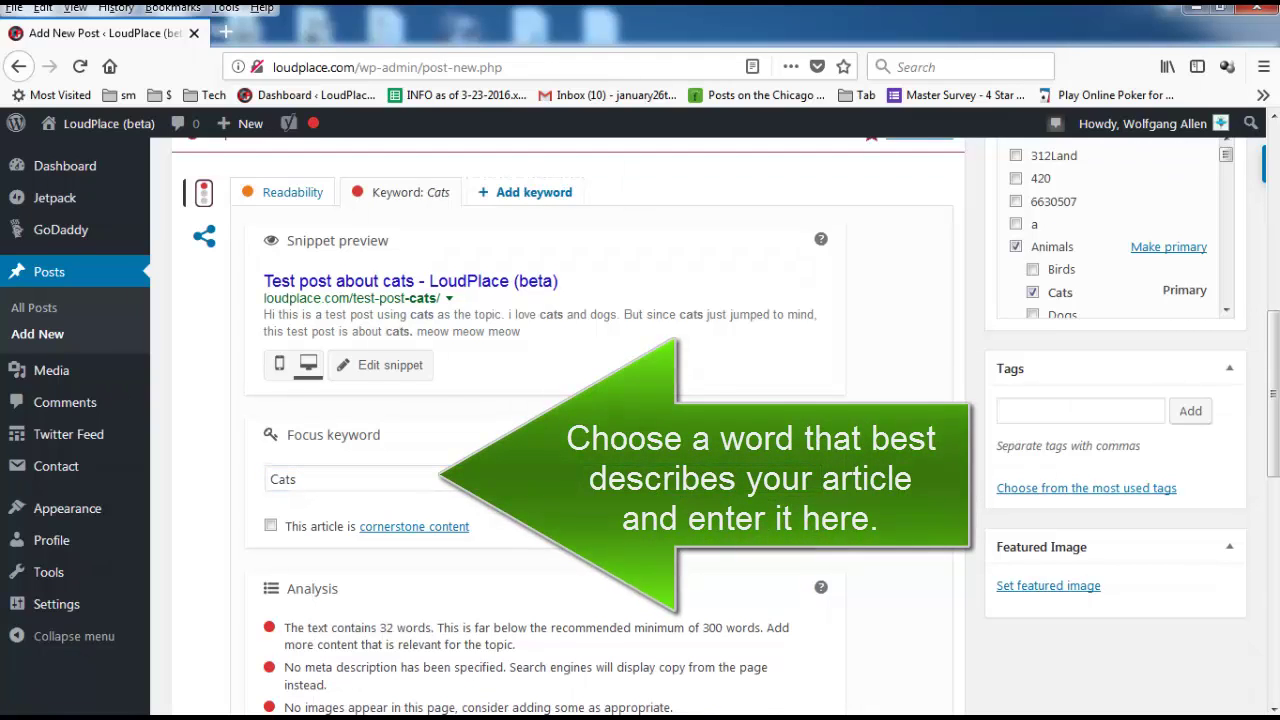
left_click(396, 367)
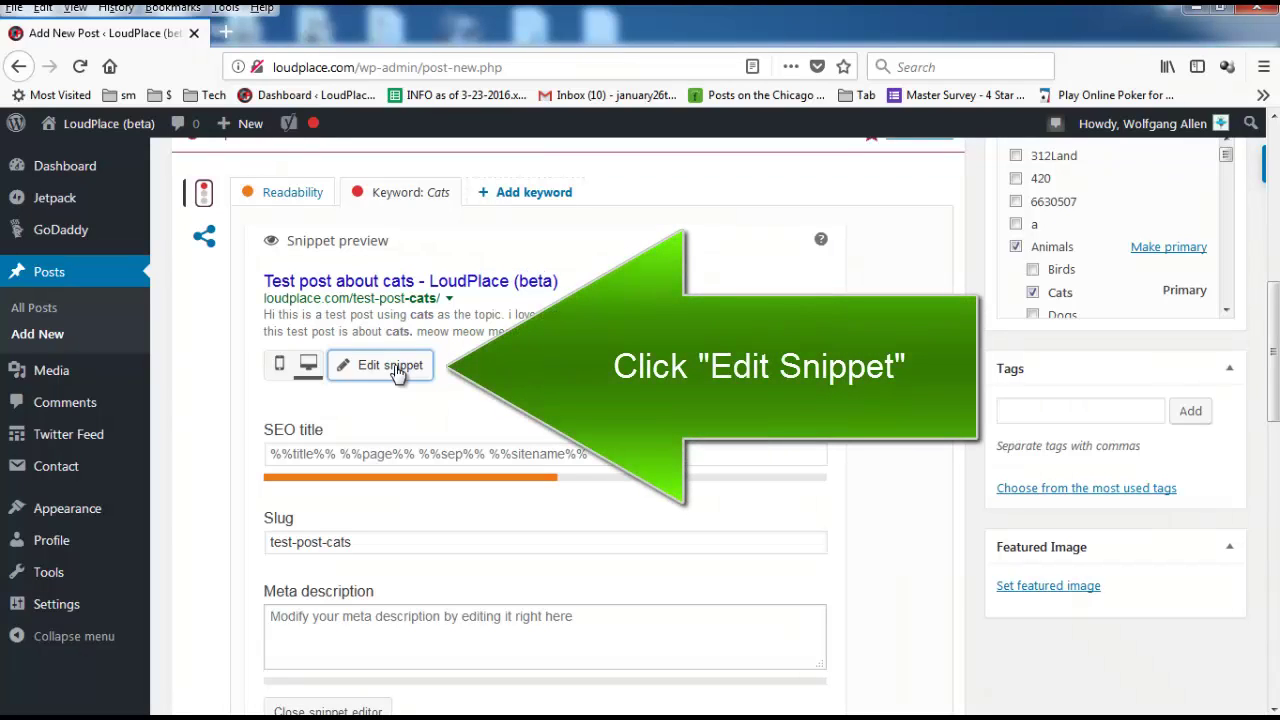
Replace the SEO title with 'Test post about cats. meow meow meow meow meow purrrrrrrrrrrr'.
triple_click(379, 453)
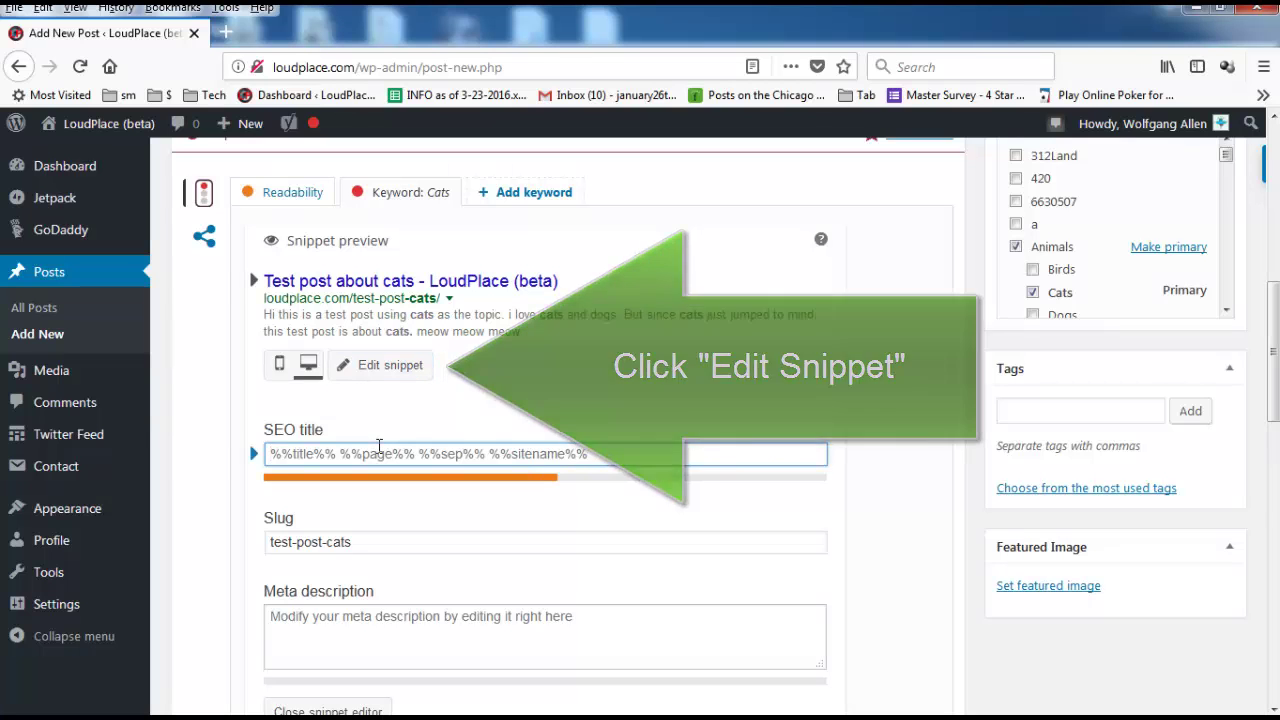
type("Test post abou")
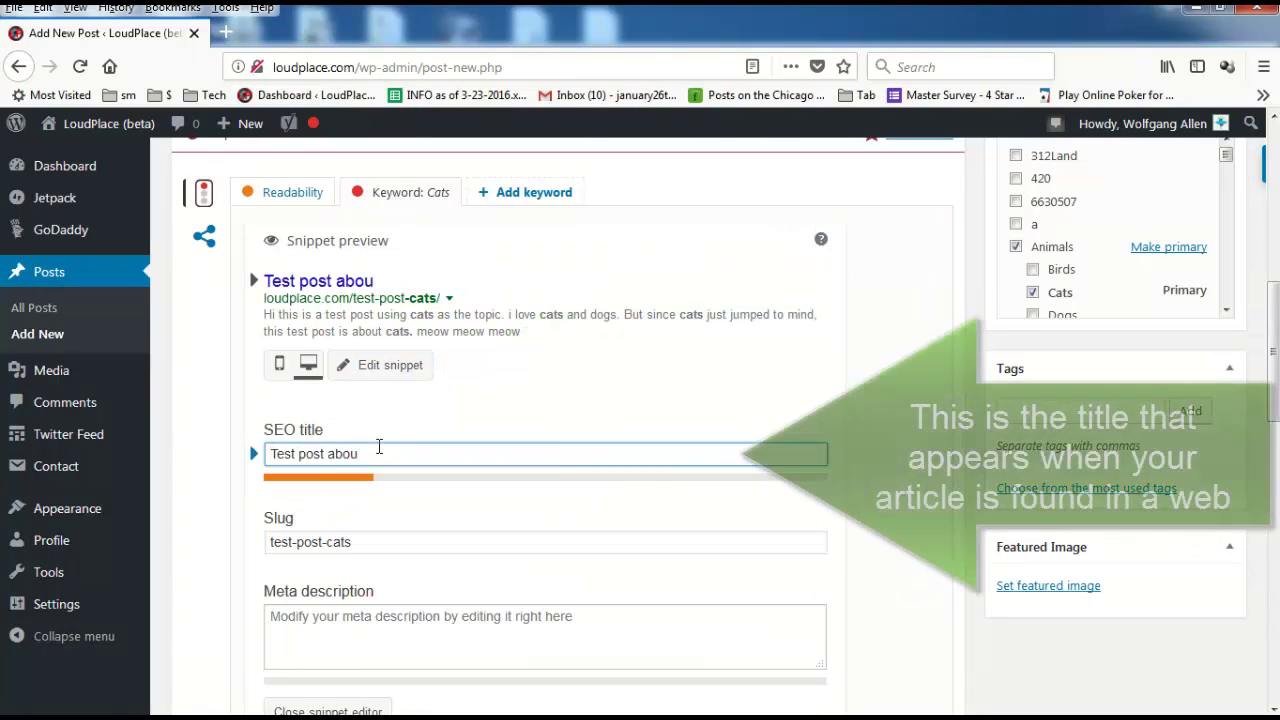
type("t cats. meow")
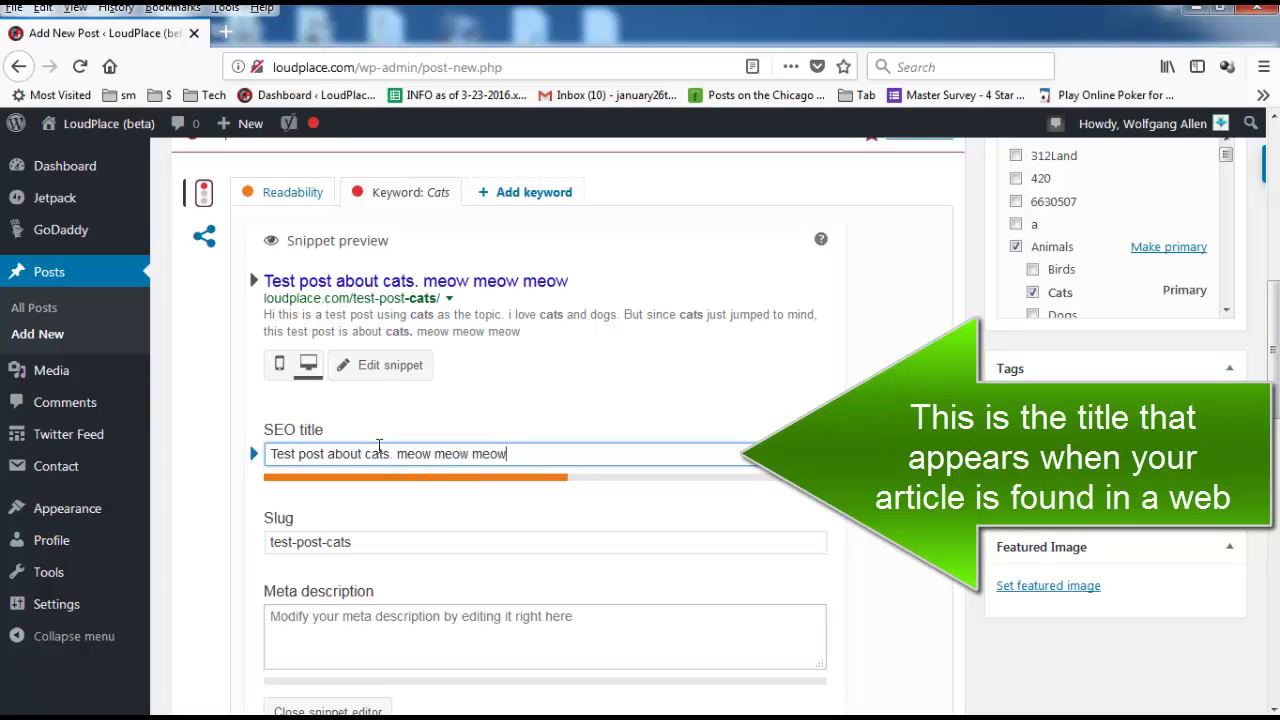
type(" meow meow meow meow purrrrr")
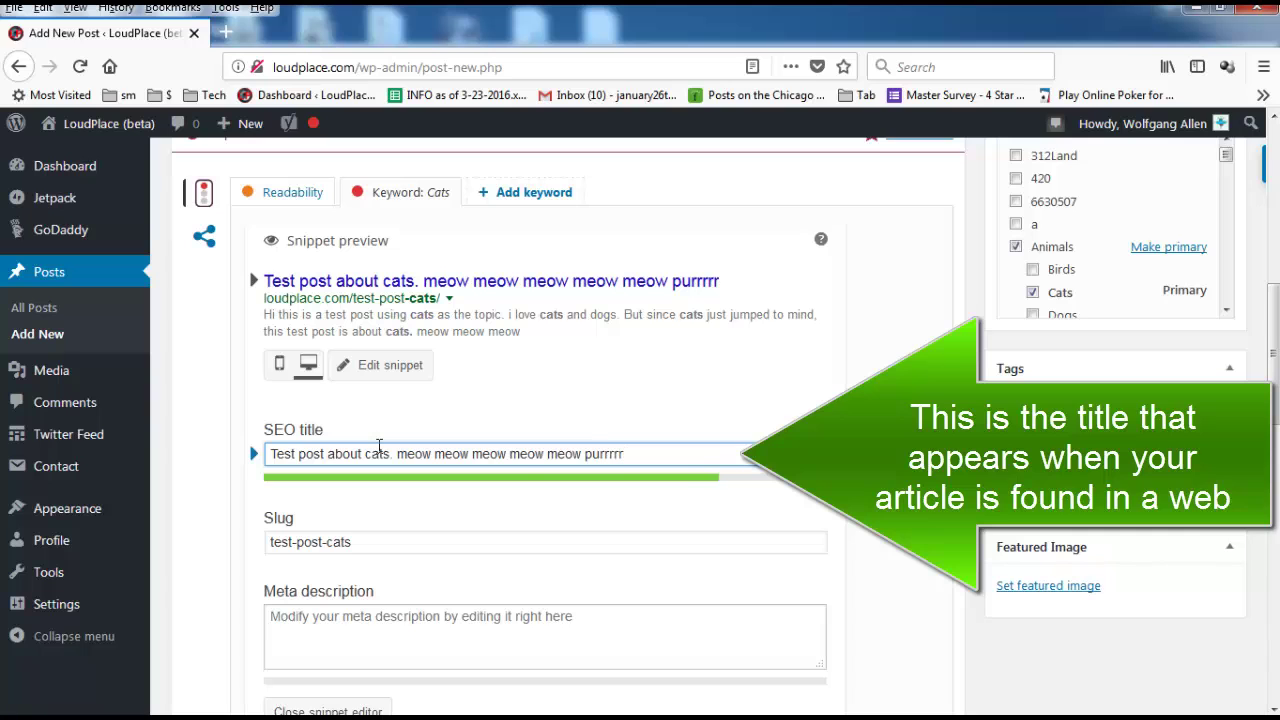
type("rrrrrrrrrrrrrrrrrrrrrrrrrrr")
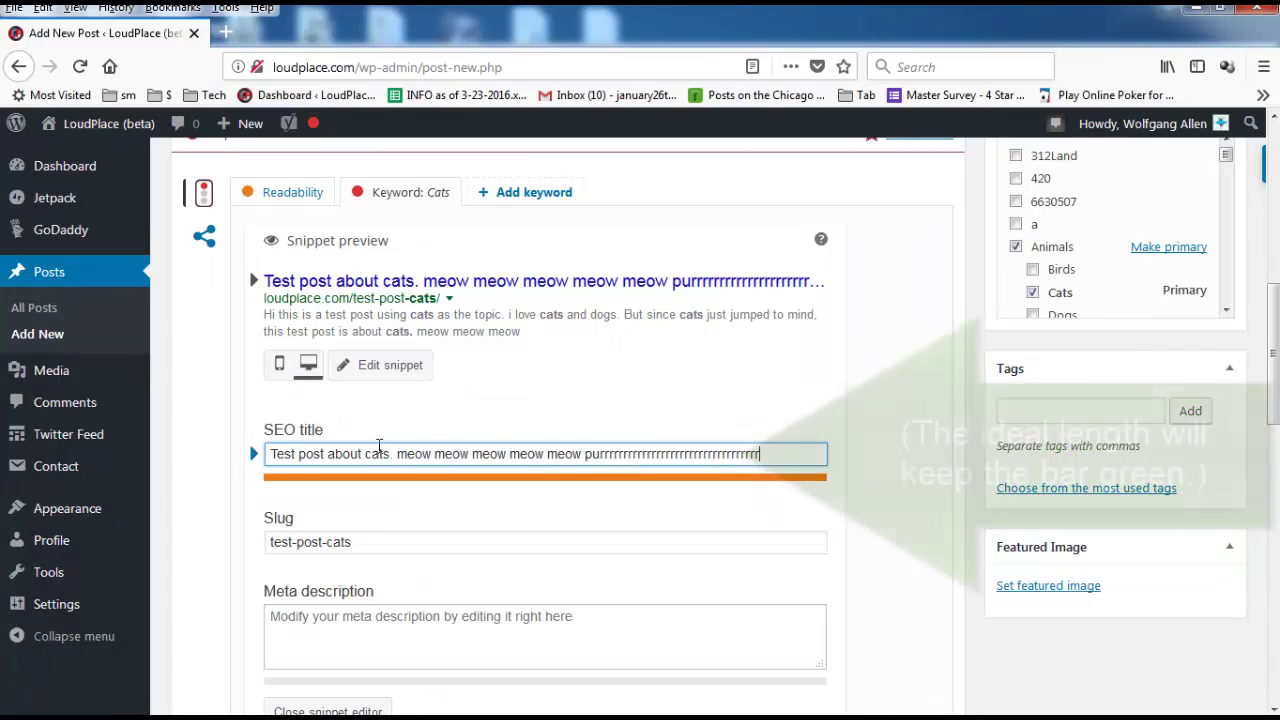
key("BackSpace")
key("BackSpace")
key("BackSpace")
key("BackSpace")
key("BackSpace")
key("BackSpace")
key("BackSpace")
key("BackSpace")
key("BackSpace")
key("BackSpace")
key("BackSpace")
key("BackSpace")
key("BackSpace")
key("BackSpace")
key("BackSpace")
key("BackSpace")
key("BackSpace")
key("BackSpace")
key("BackSpace")
key("BackSpace")
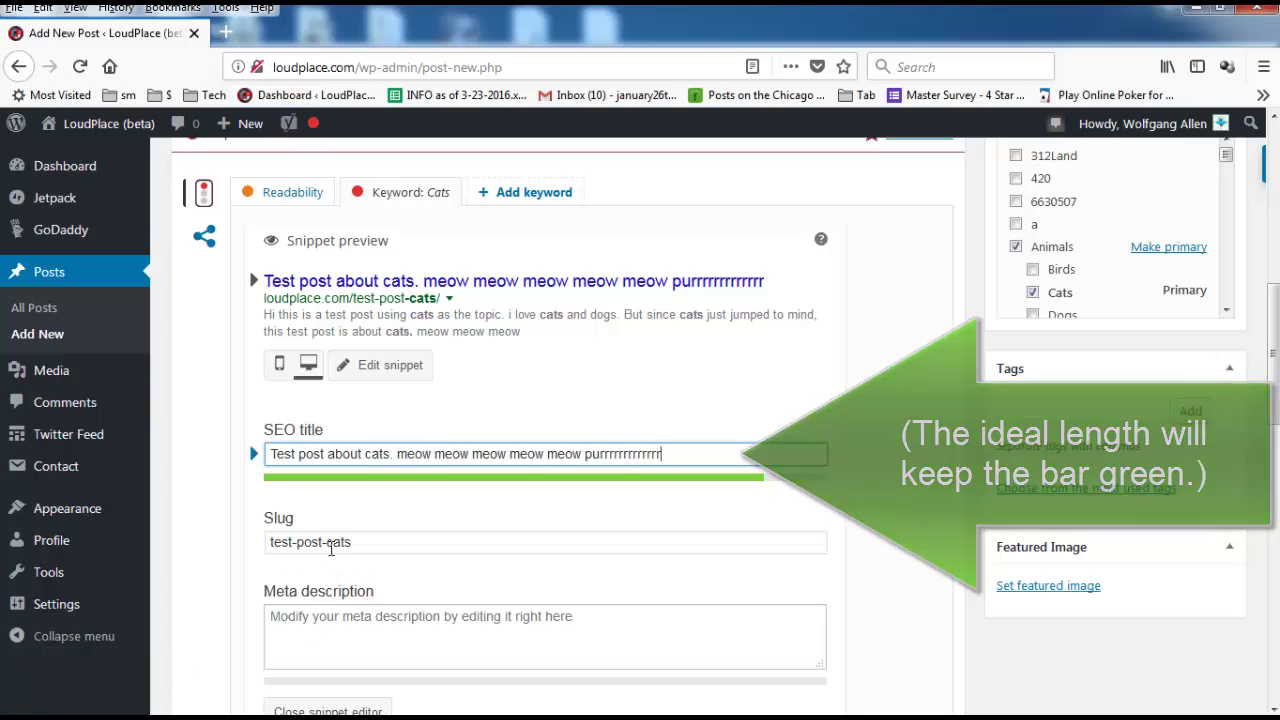
Change the post slug to 'cats'.
left_click(408, 547)
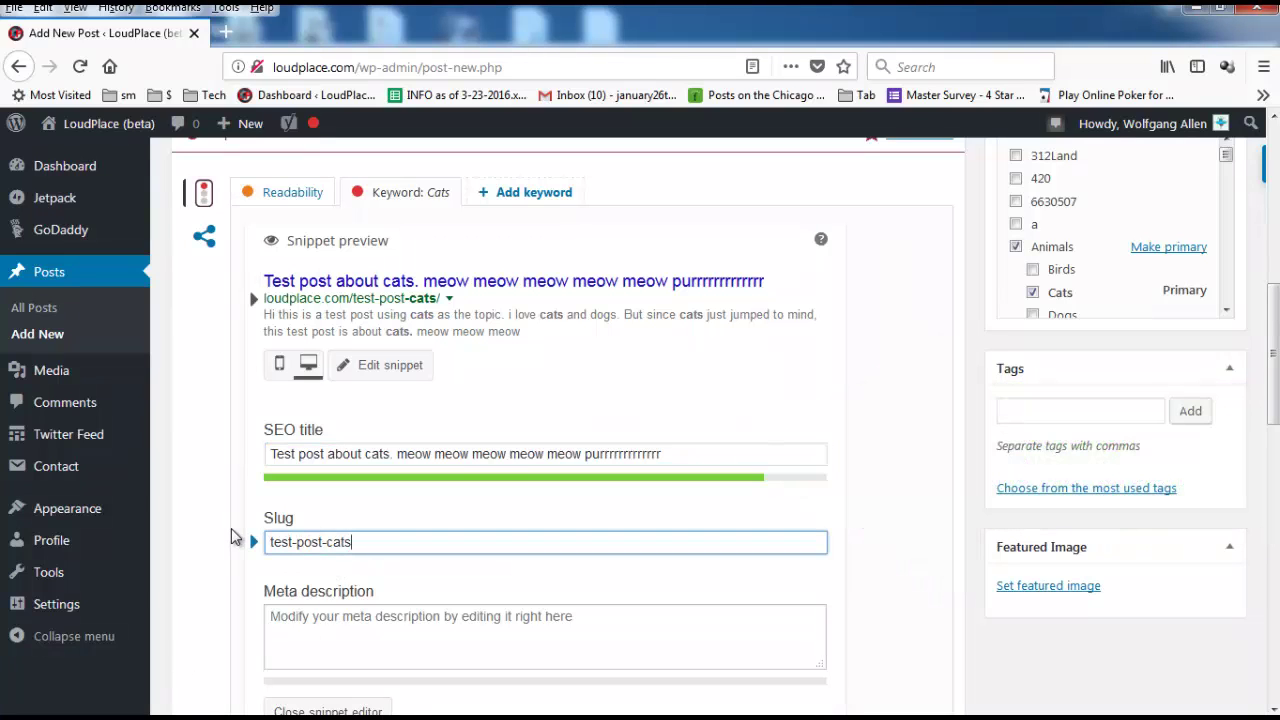
left_click_drag(352, 541, 230, 548)
type("ca")
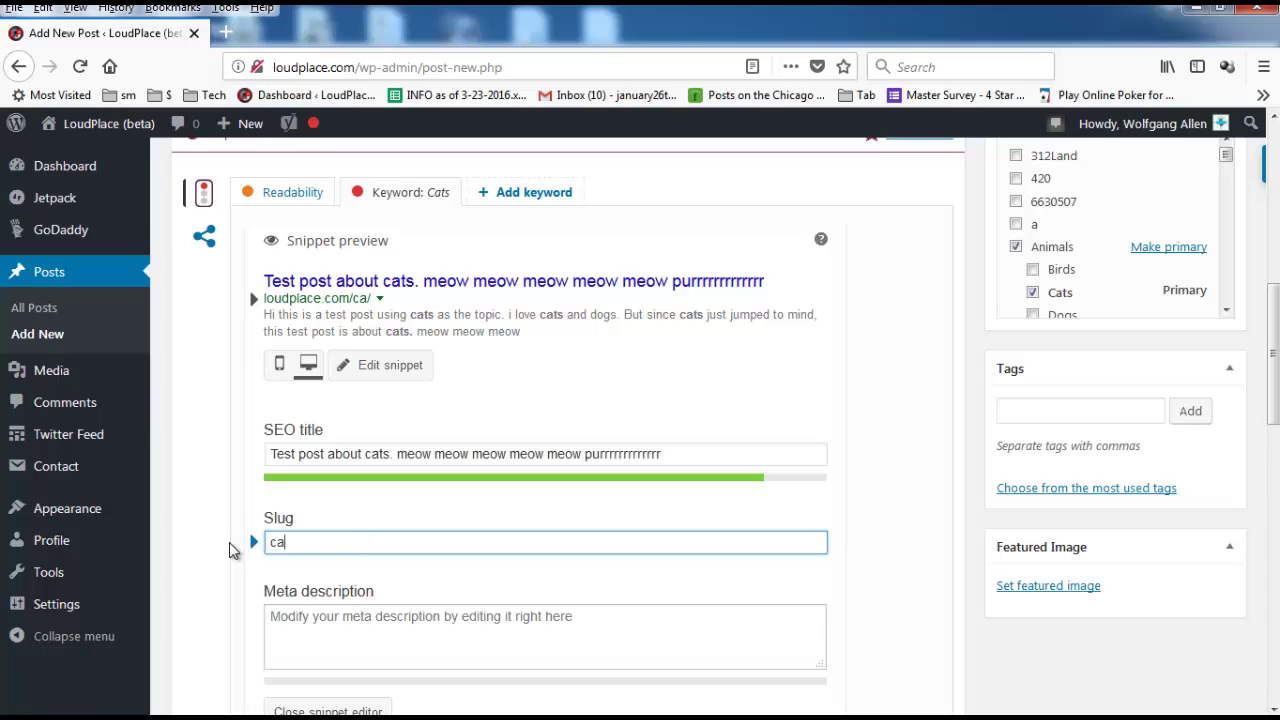
Write a meta description explaining blank descriptions show article text, ending 'keep this green.'.
left_click(331, 654)
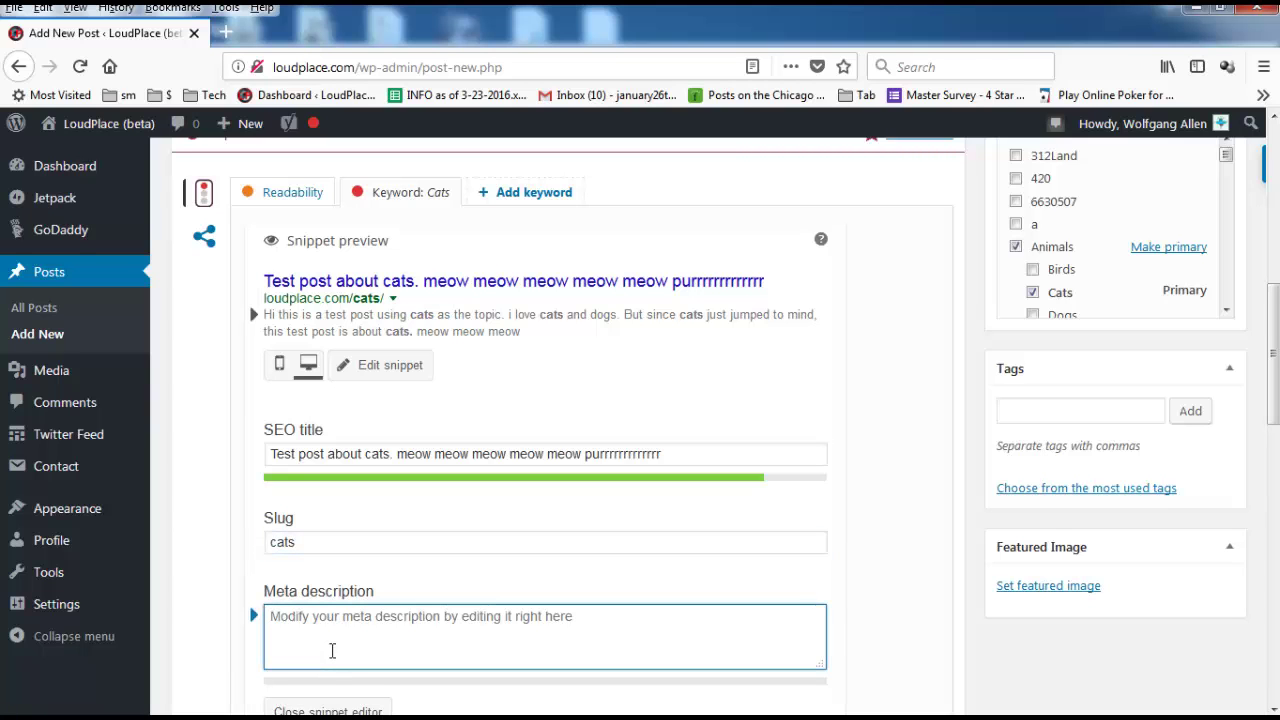
type("If this i")
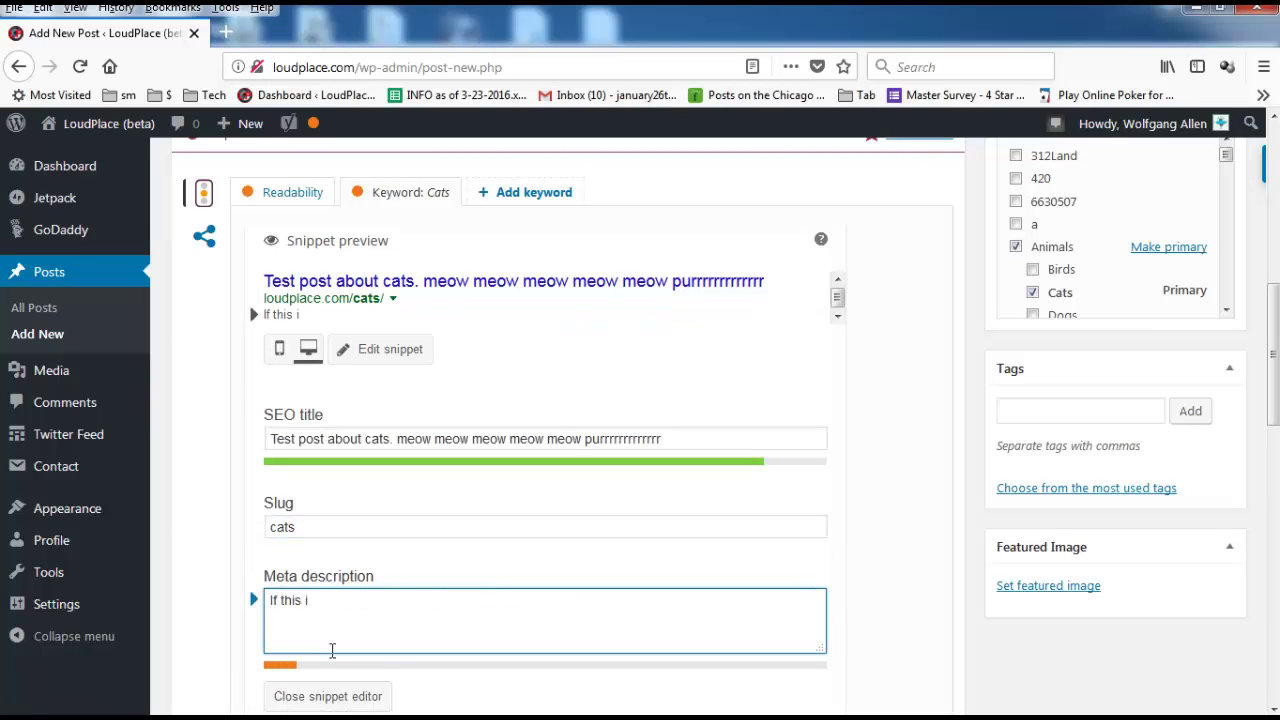
type("s left pla")
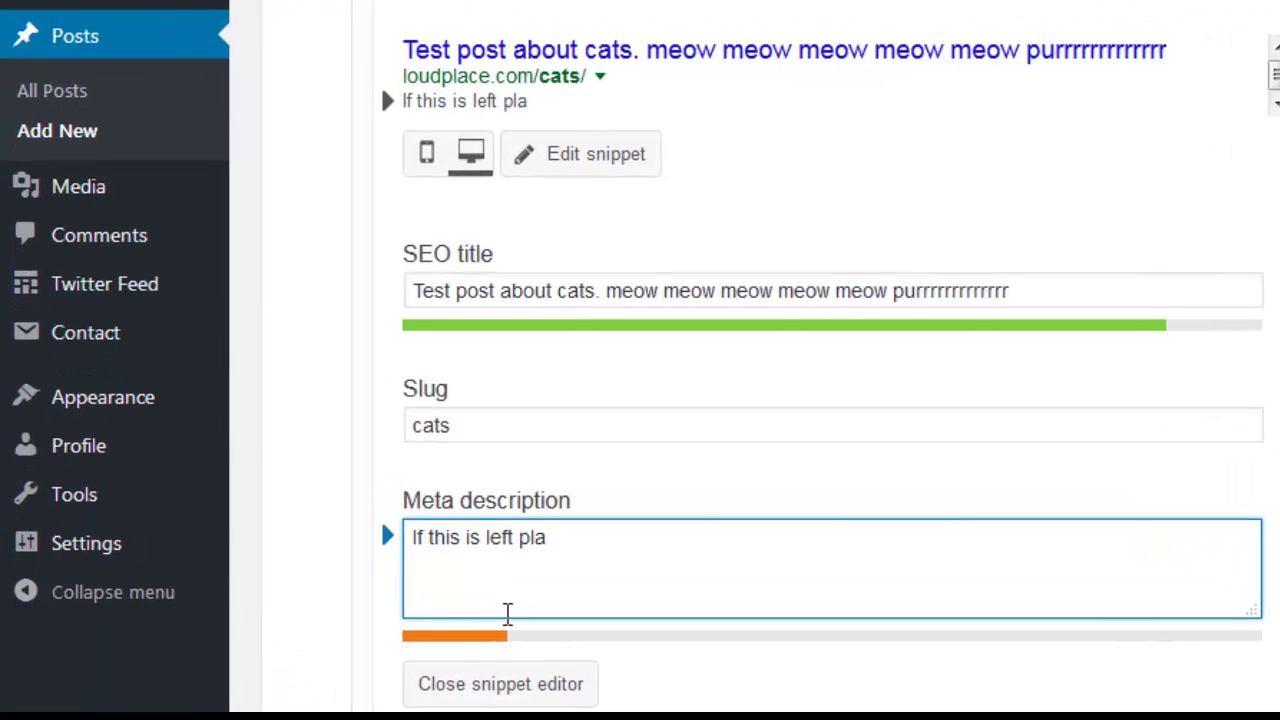
key("BackSpace")
key("BackSpace")
key("BackSpace")
type("blank, The initial text from the article")
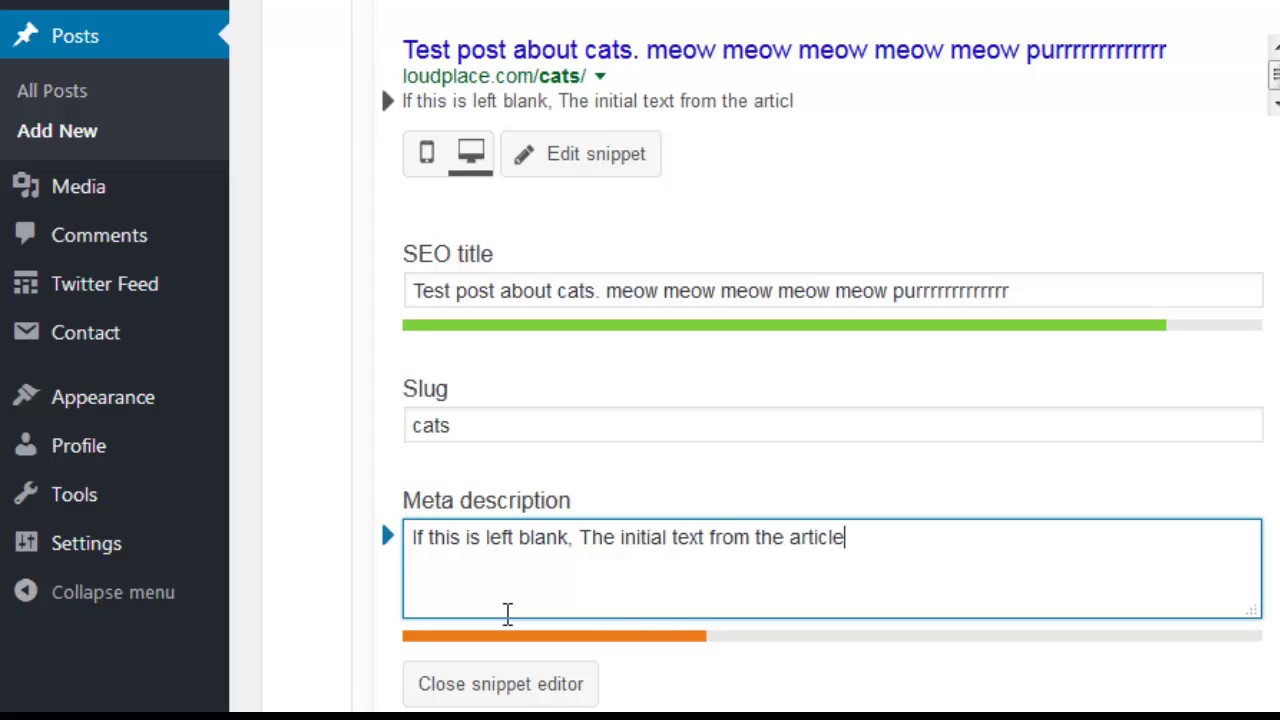
type(" will be displayed in the ")
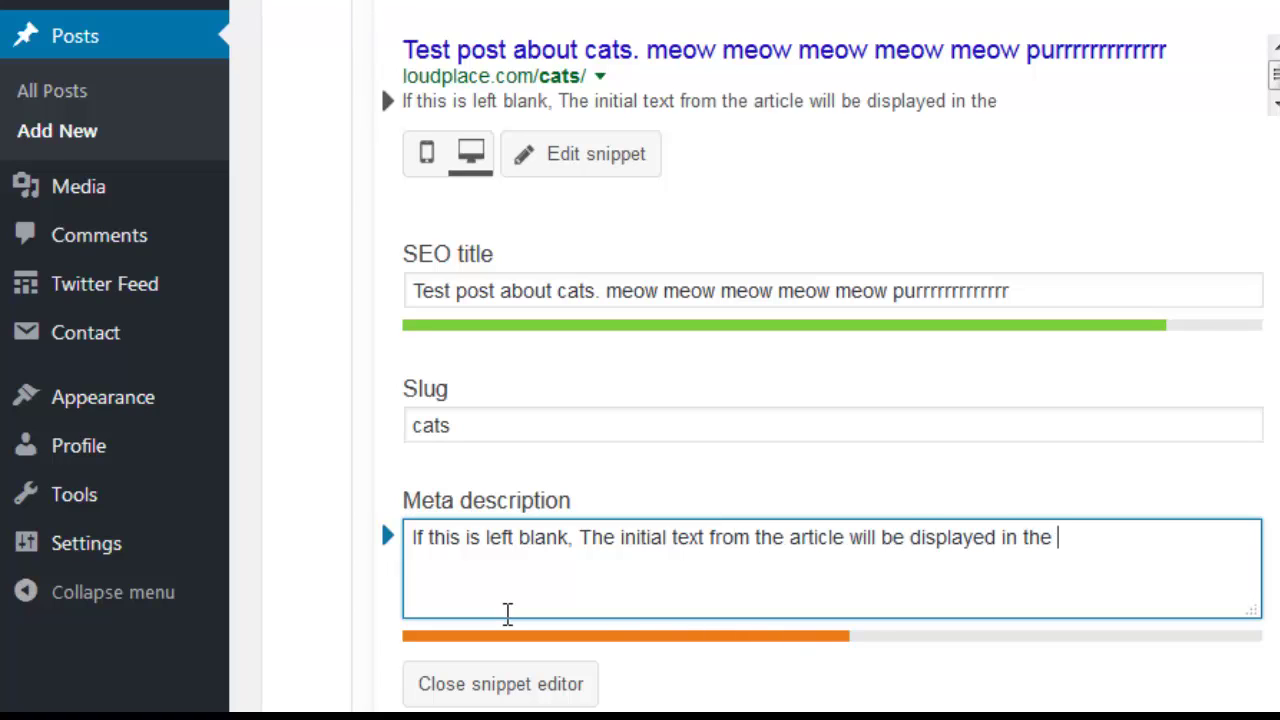
type("search.")
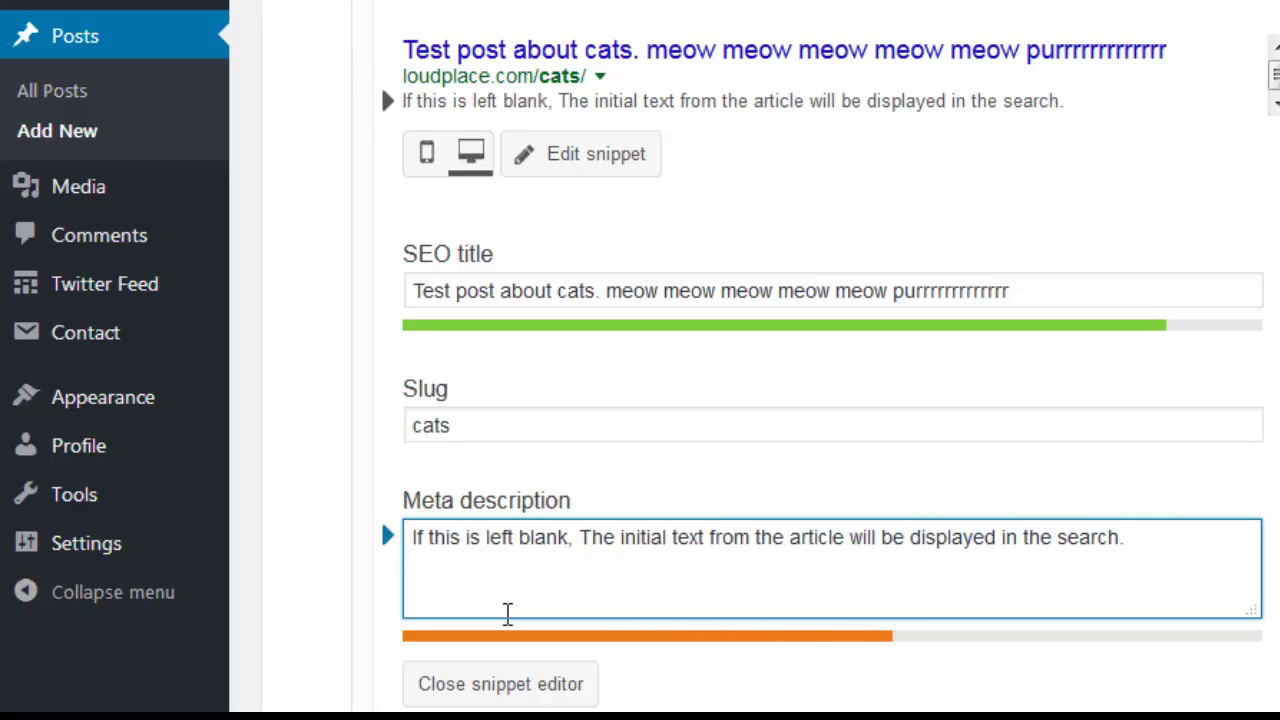
type(" You'll want enough text (")
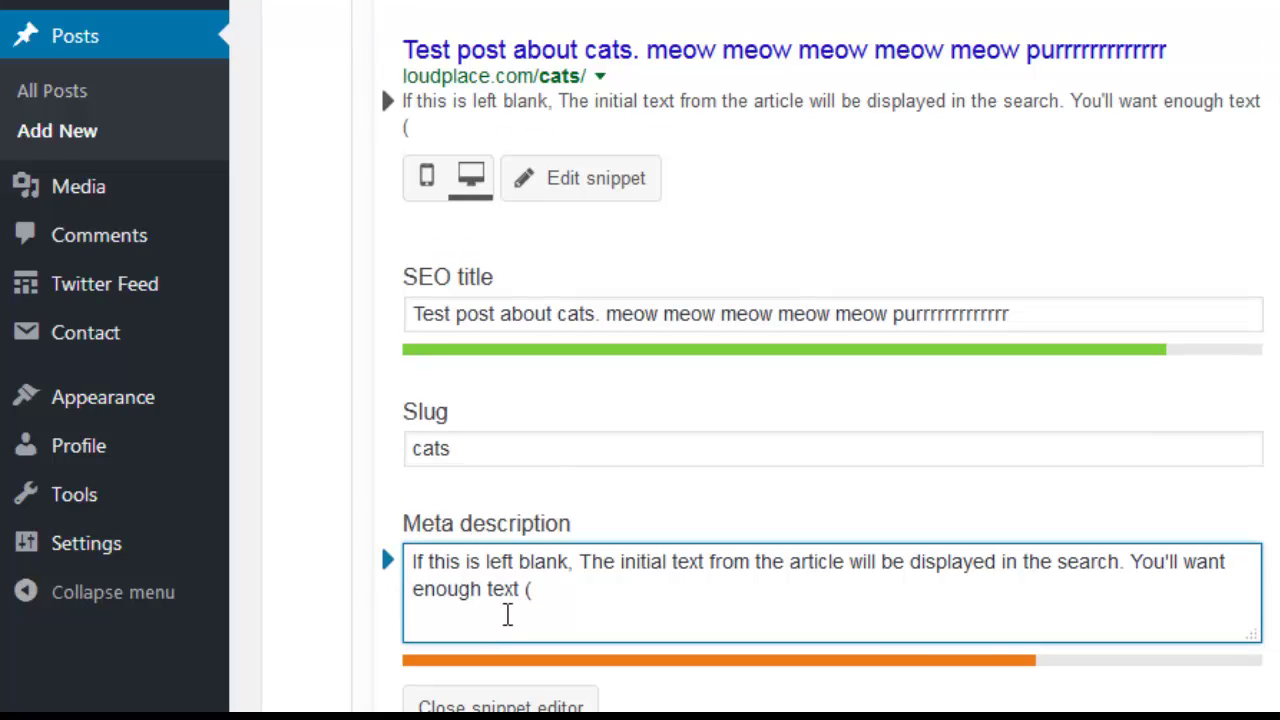
type("ideally) to get and keep this in th")
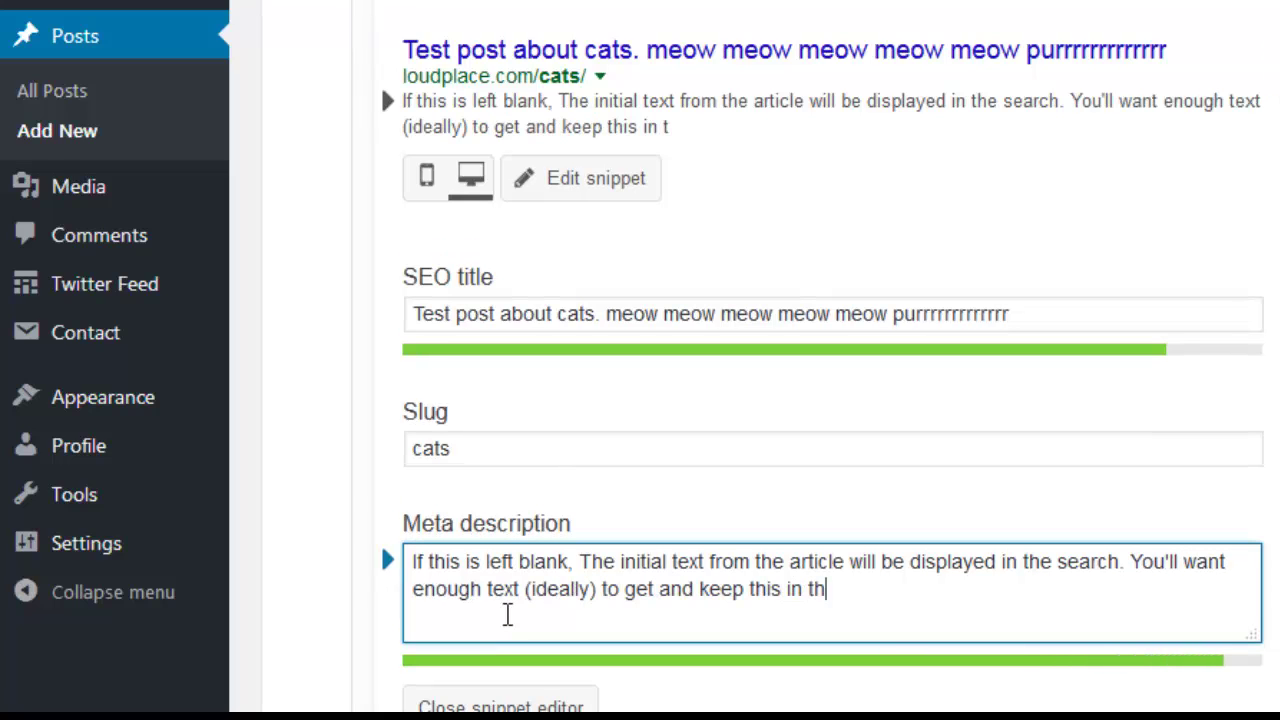
type("e green.")
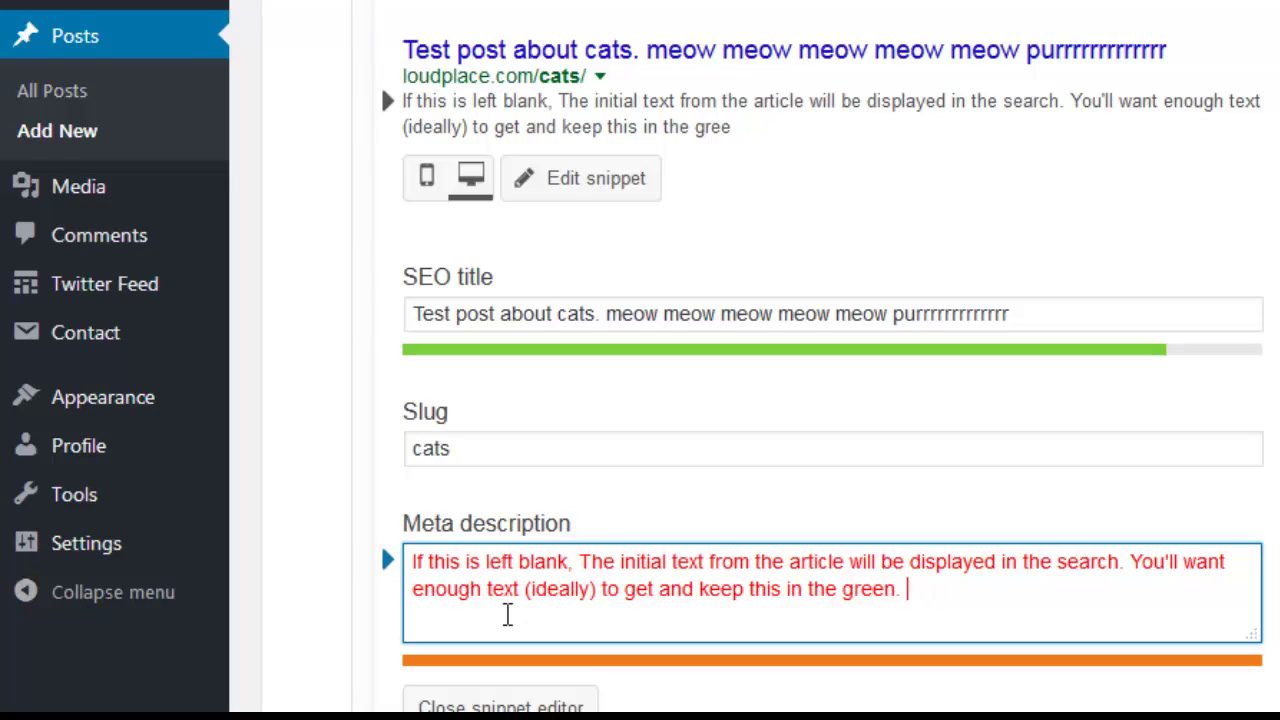
key("BackSpace")
key("BackSpace")
key("BackSpace")
key("BackSpace")
key("BackSpace")
key("BackSpace")
key("BackSpace")
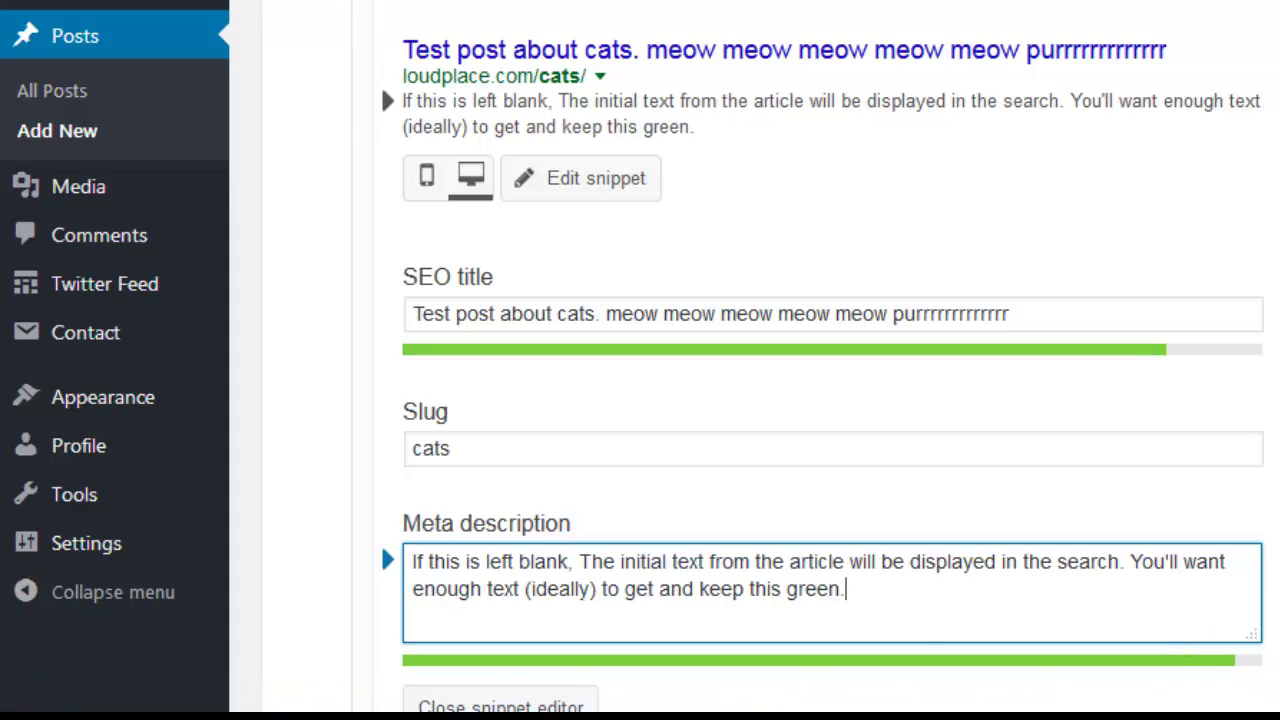
scroll(830, 400, "down", 6)
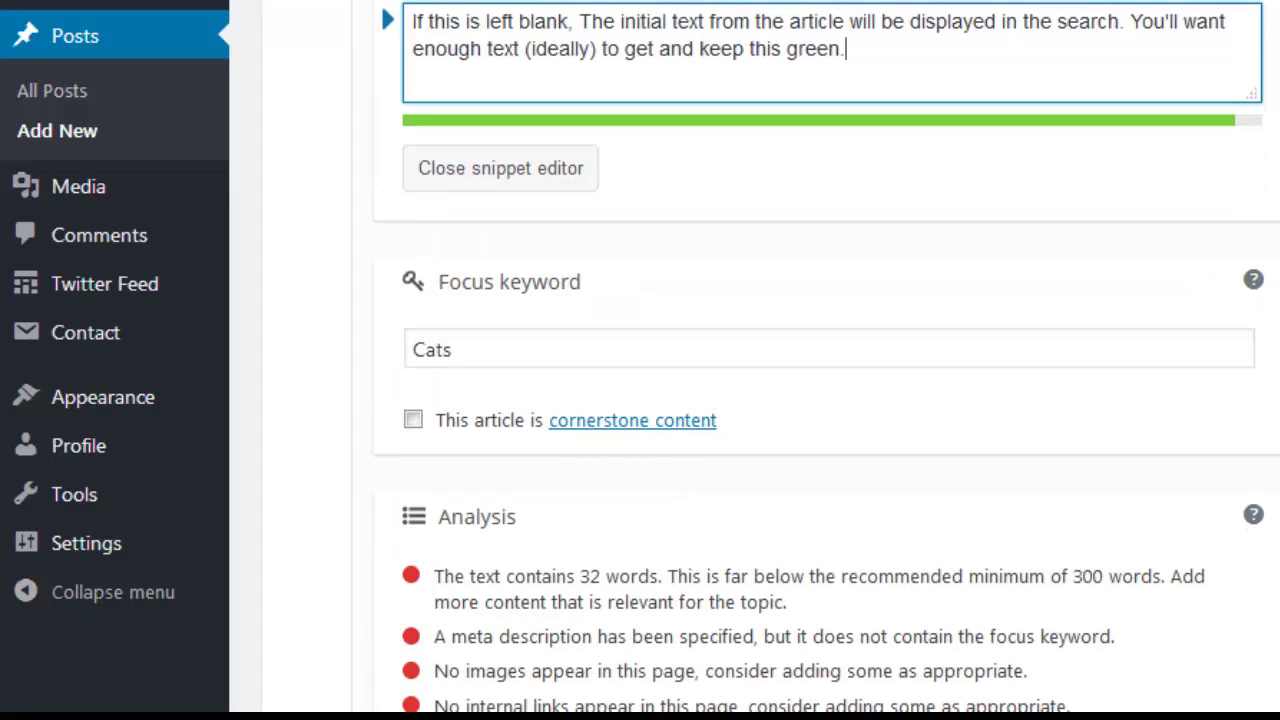
scroll(840, 252, "down", 1)
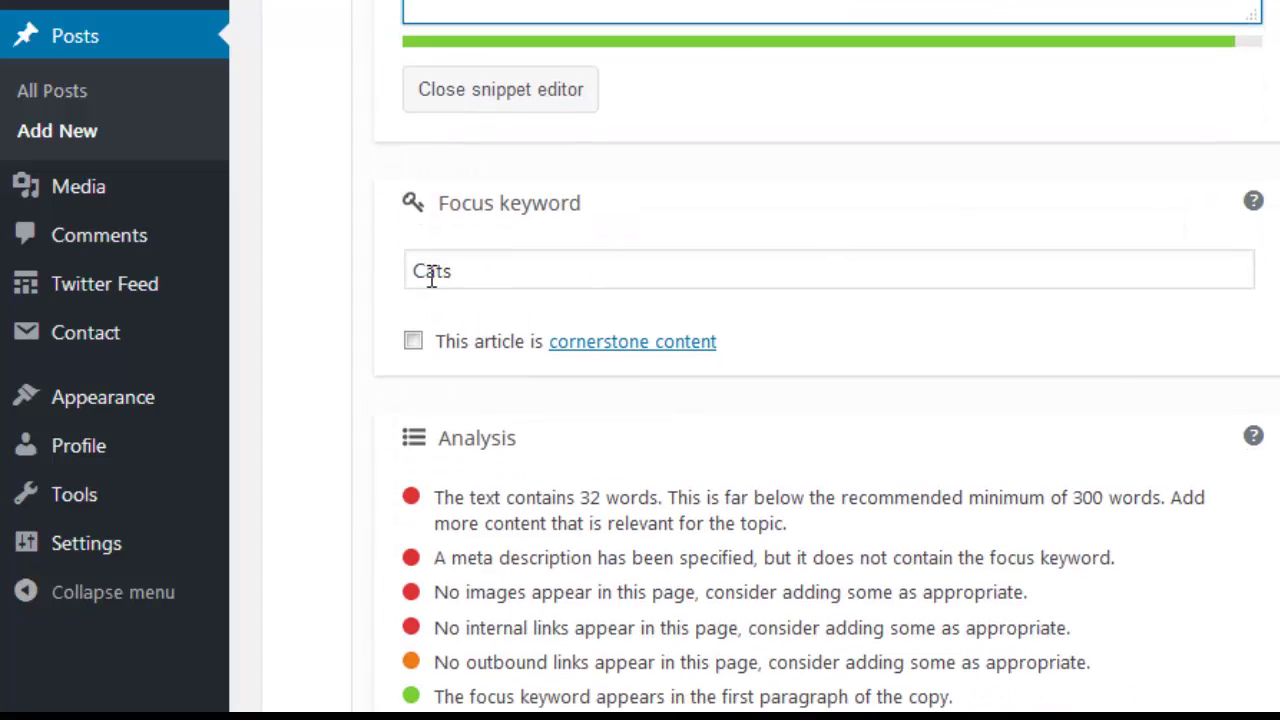
scroll(771, 360, "down", 3)
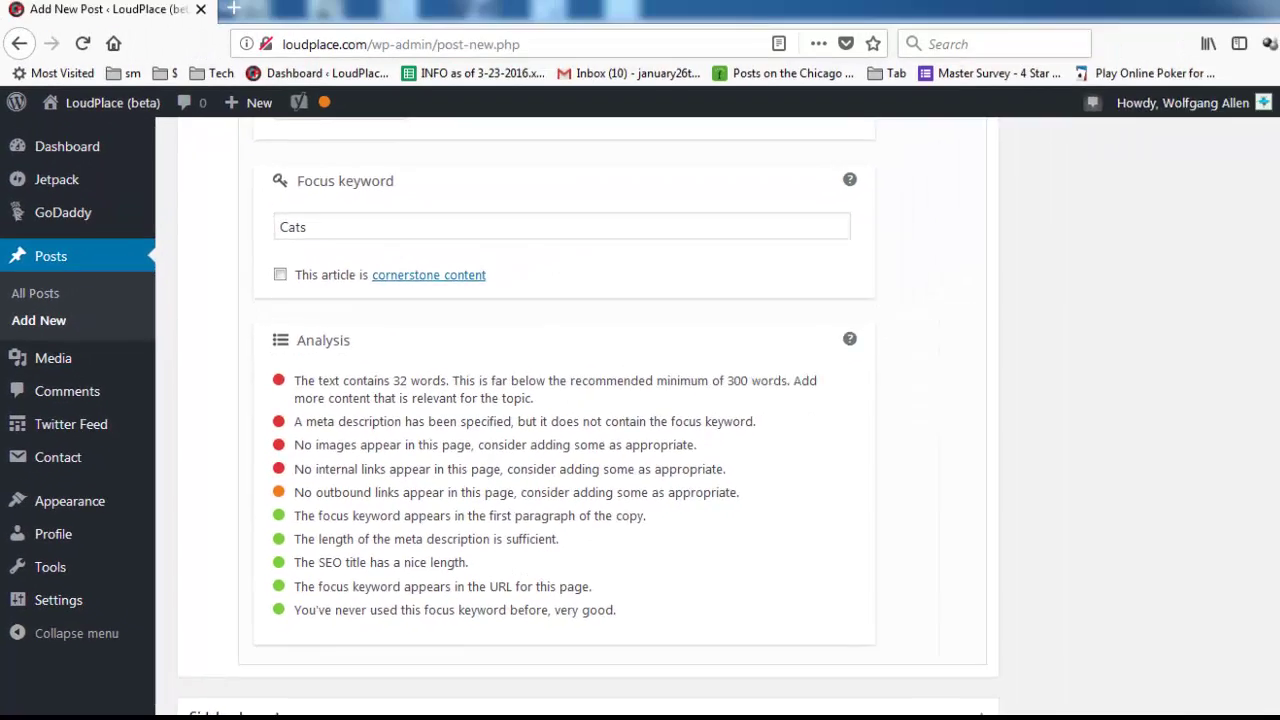
scroll(1268, 514, "up", 4)
scroll(1268, 450, "up", 2)
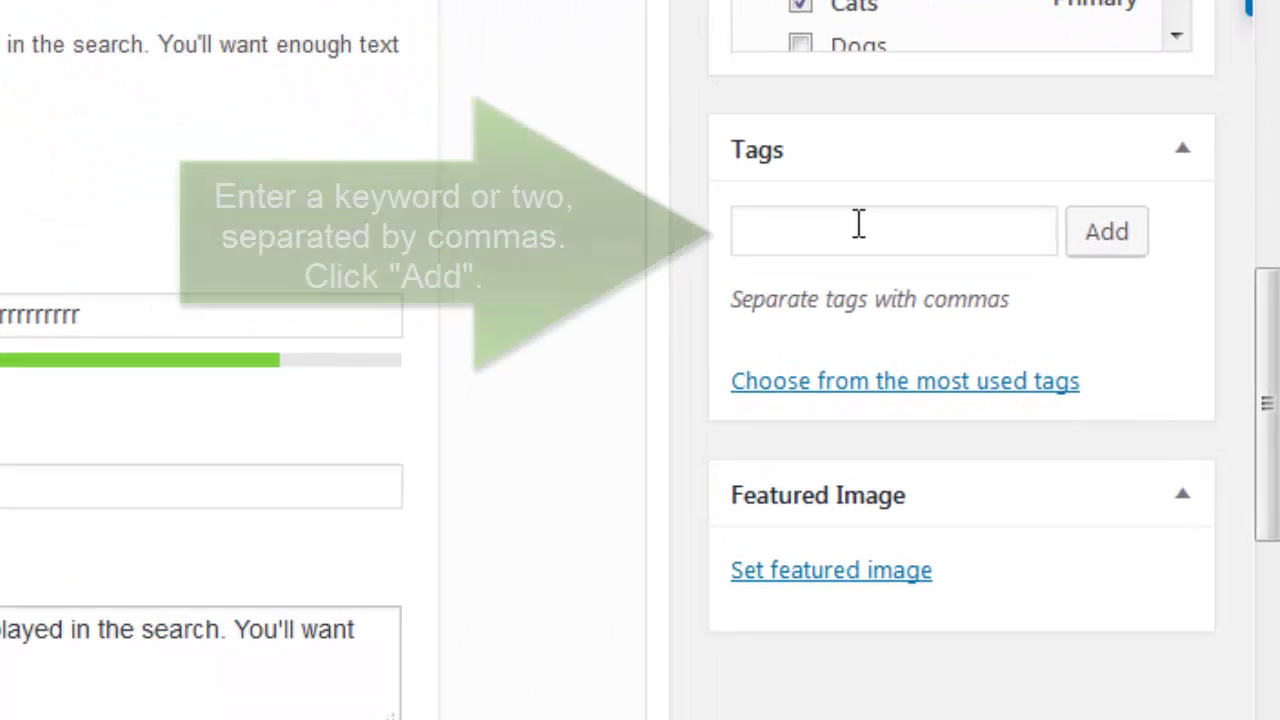
Add the tags 'cats' and 'test post' to the post.
left_click(1062, 290)
type("cats, t")
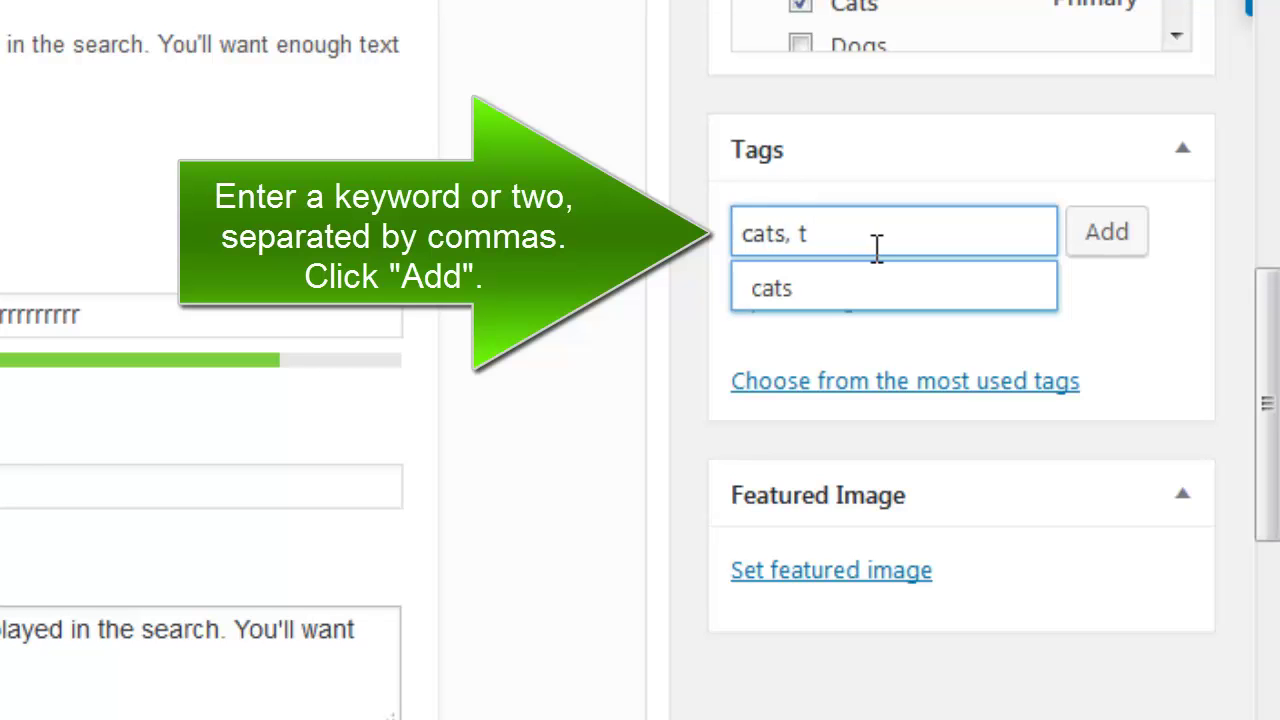
type("est post")
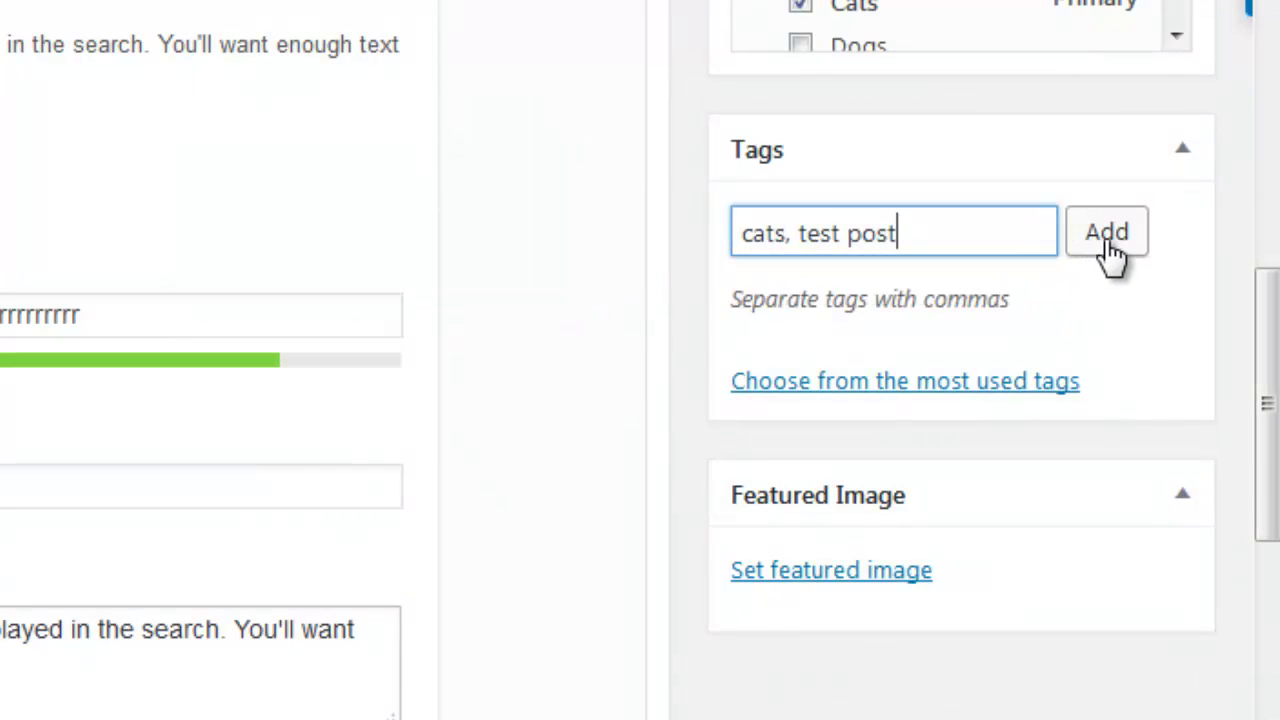
left_click(1106, 243)
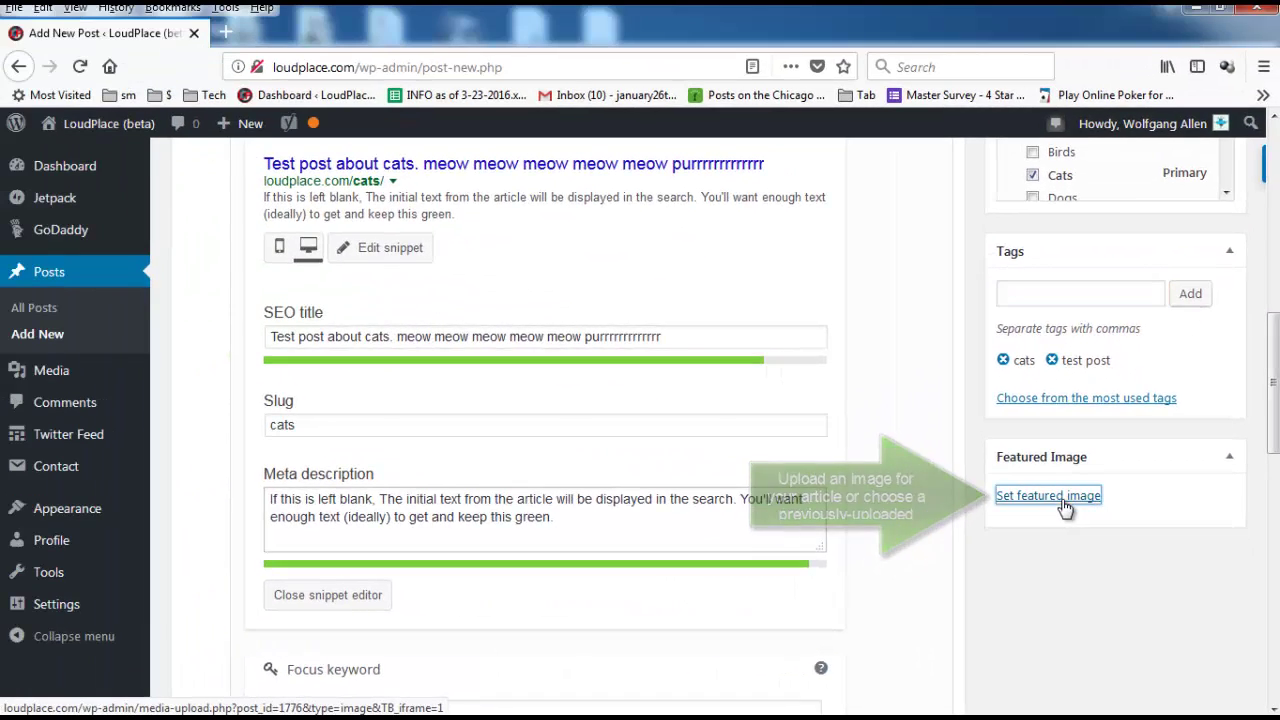
Open the Featured Image chooser's file picker to upload an image.
left_click(797, 235)
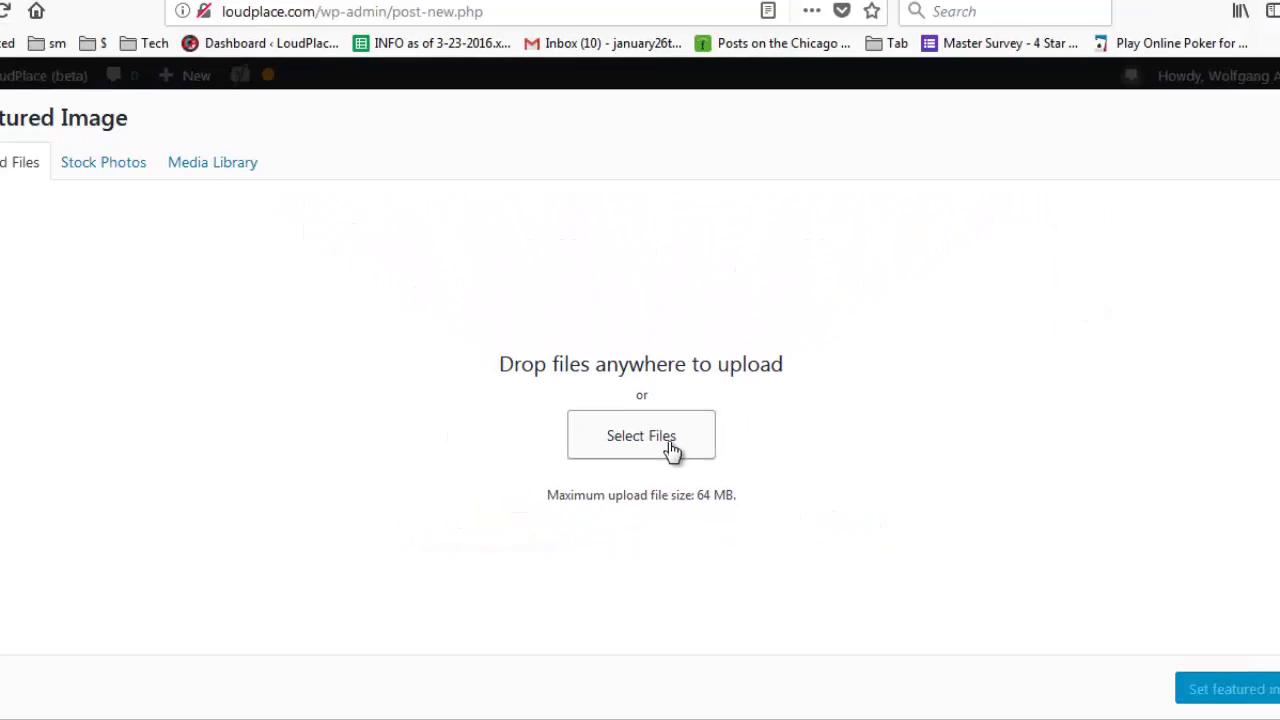
left_click(660, 452)
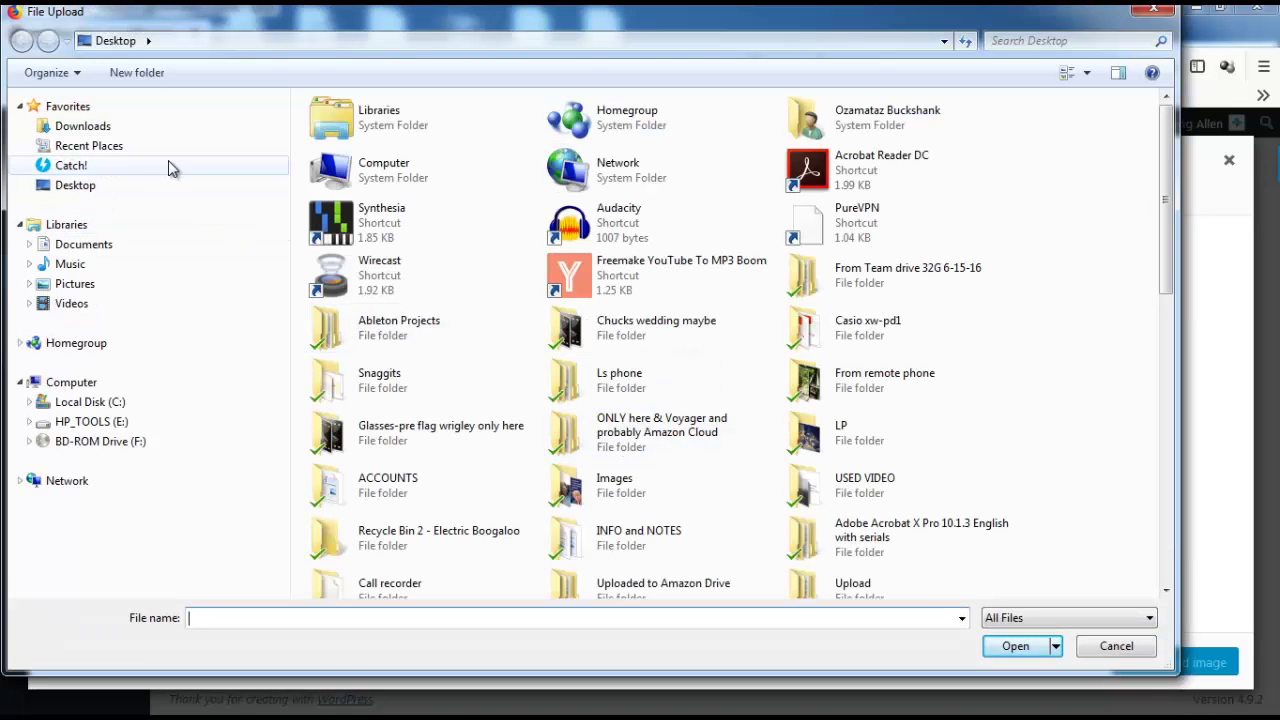
Upload 'cat paw print' from the Pictures library as the featured image.
left_click(73, 289)
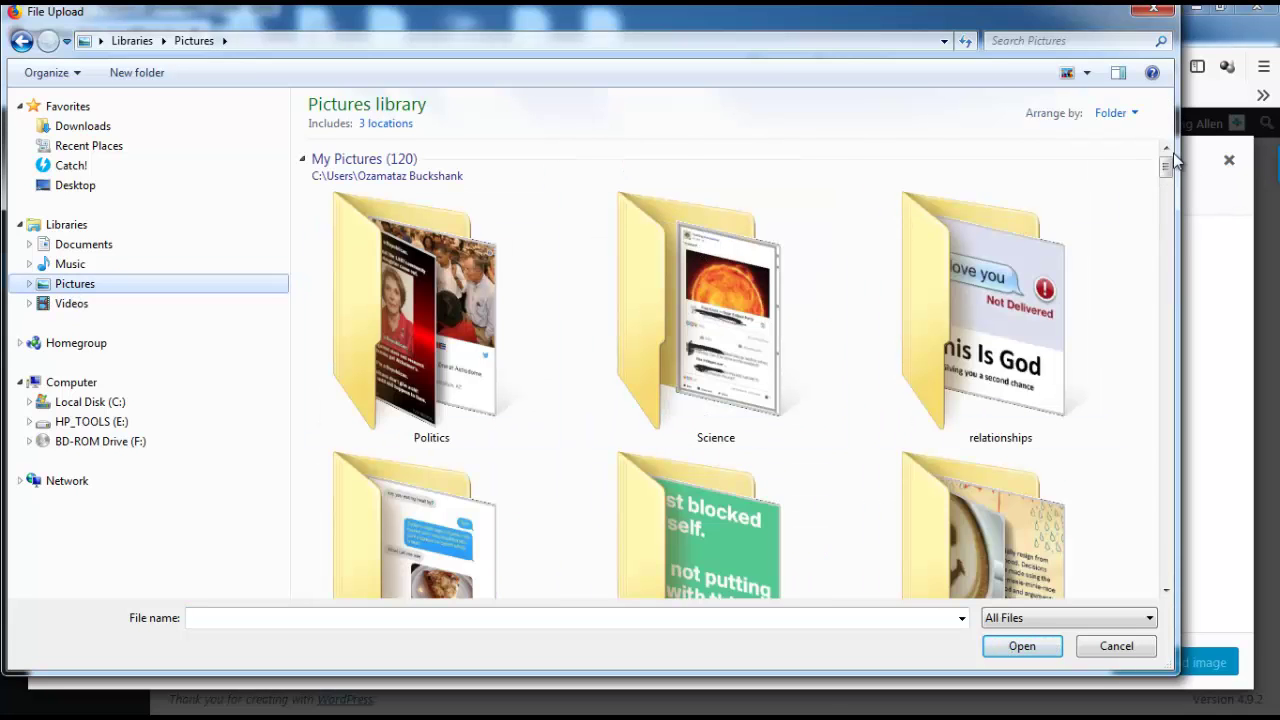
left_click_drag(1168, 170, 1155, 145)
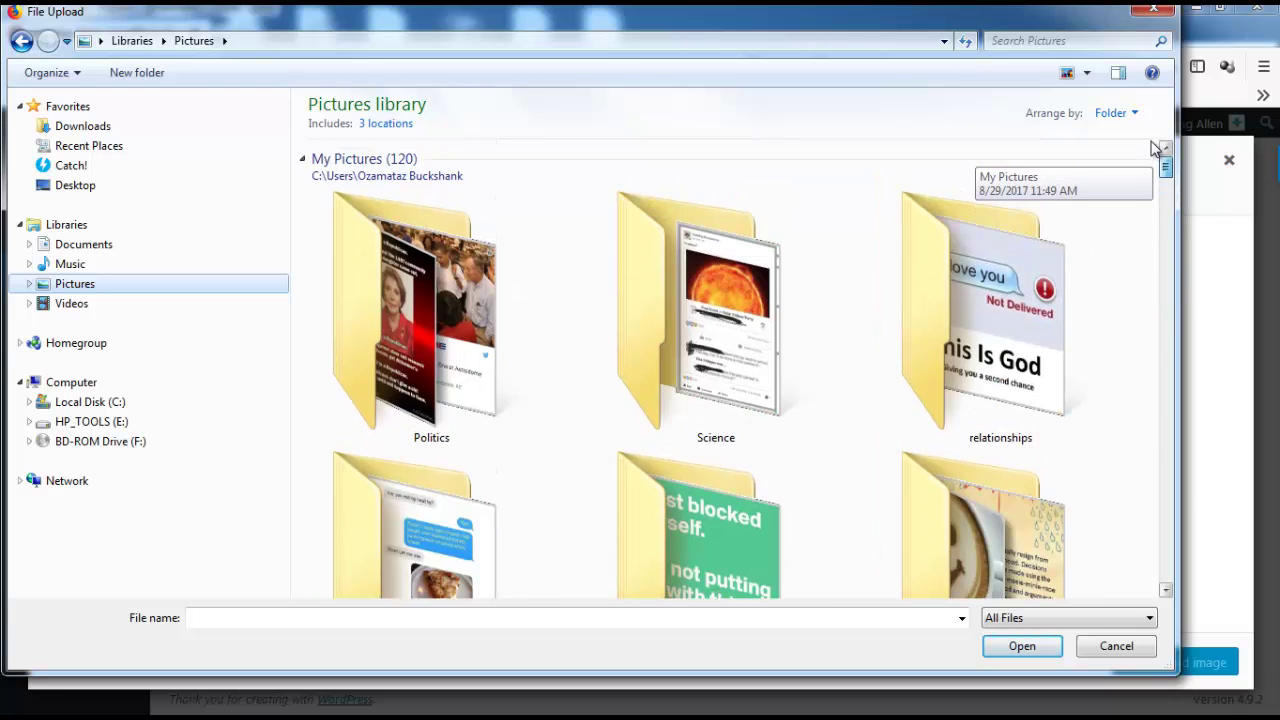
left_click(1026, 40)
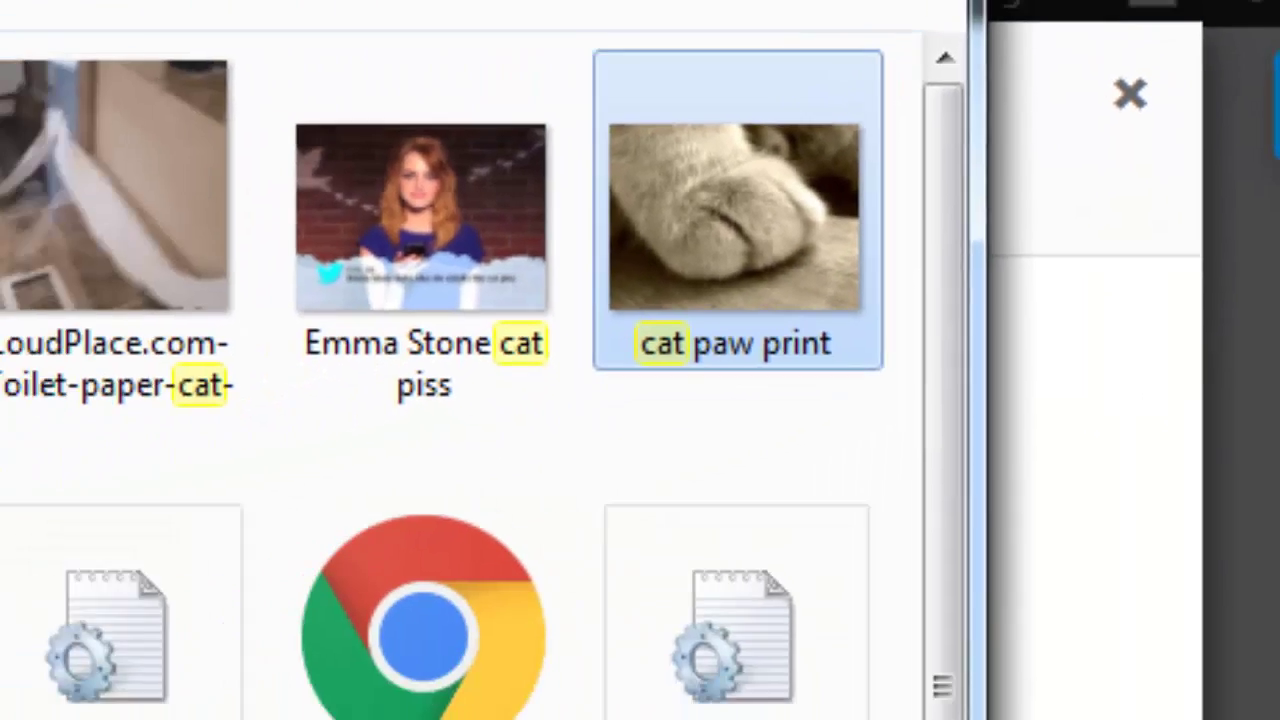
key("Return")
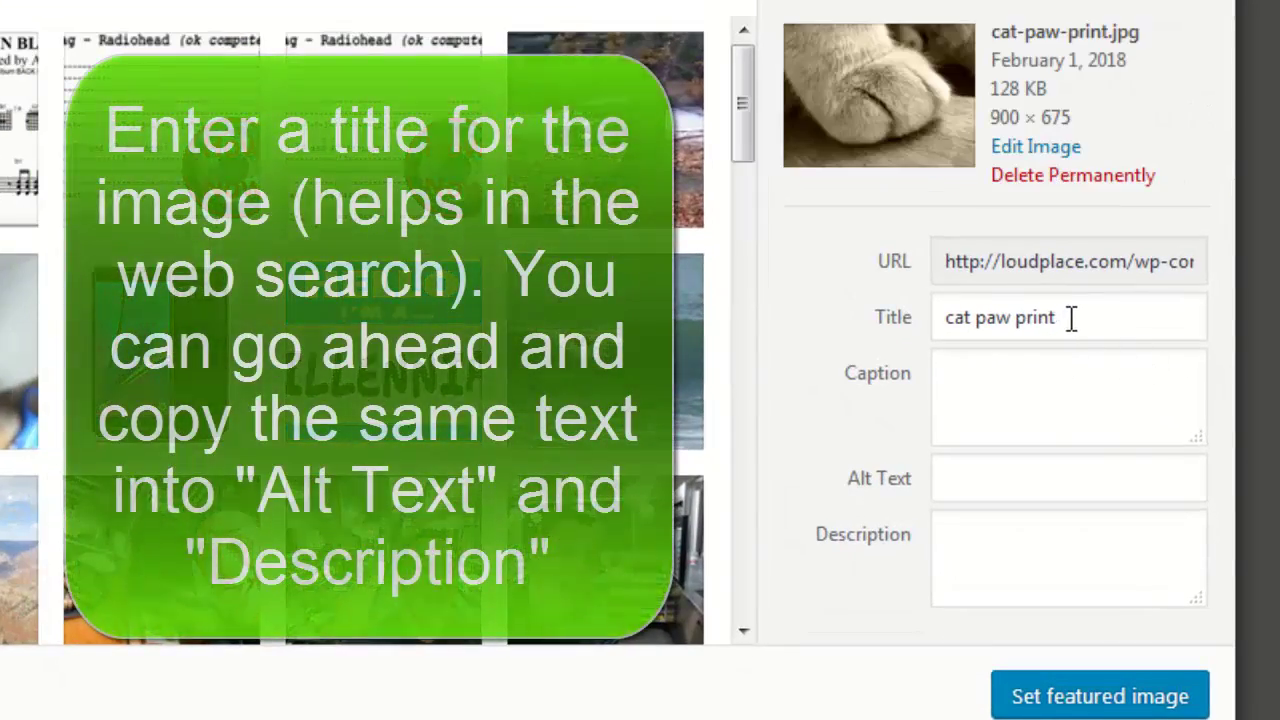
Remove 'print' from the image title so it reads 'cat paw'.
left_click(1064, 318)
double_click(1057, 318)
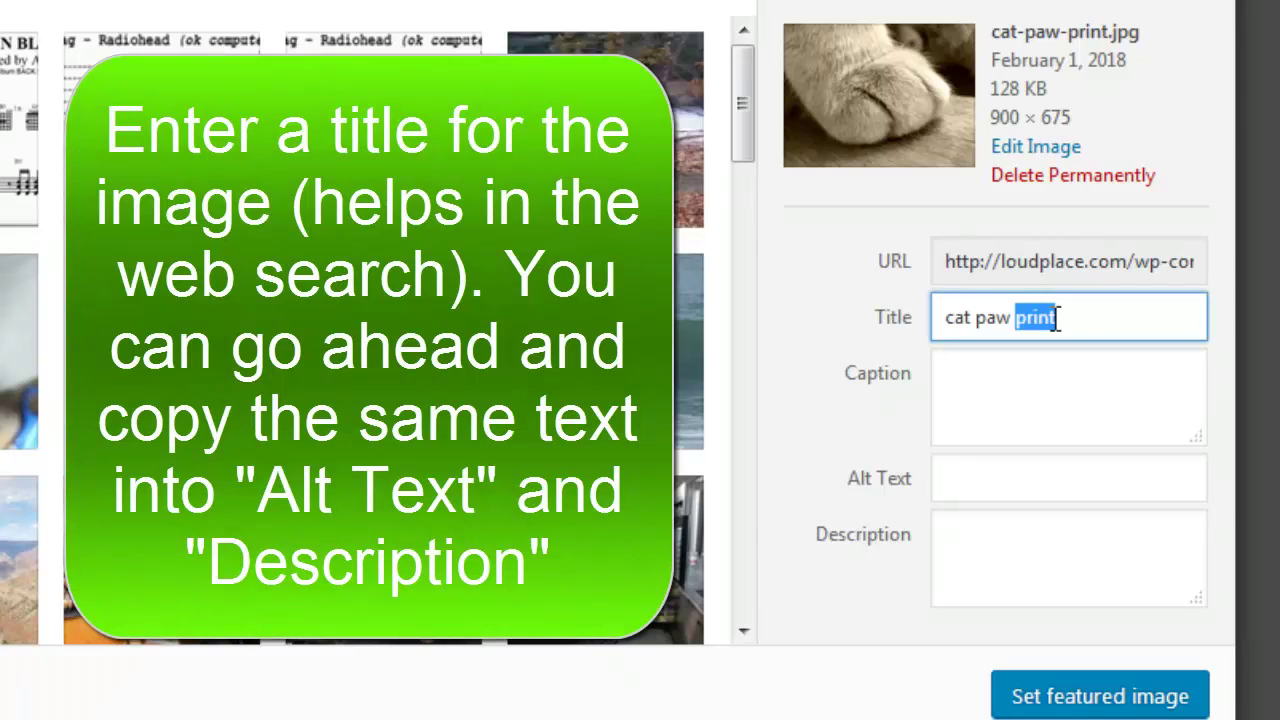
key("BackSpace")
Copy the 'cat paw' title into the image's Alt Text and Description fields.
left_click(1132, 476)
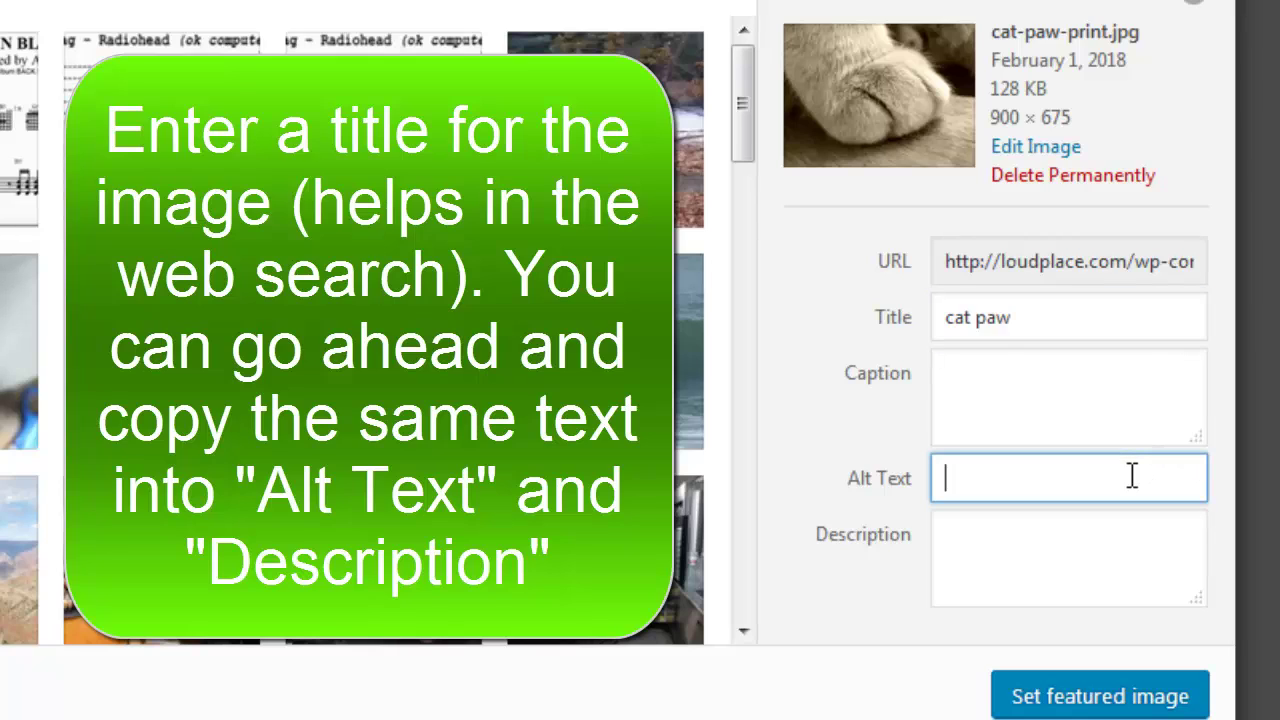
left_click(979, 316)
key("ctrl+a")
key("ctrl+c")
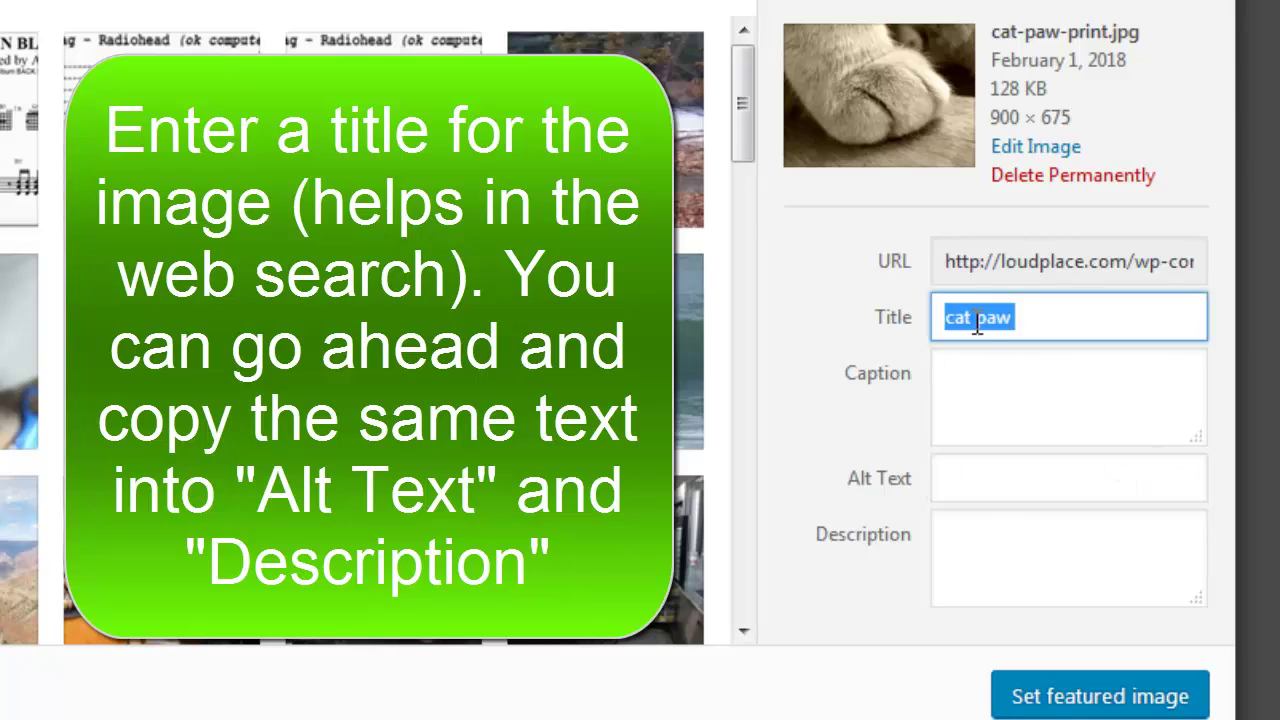
left_click(988, 486)
key("ctrl+v")
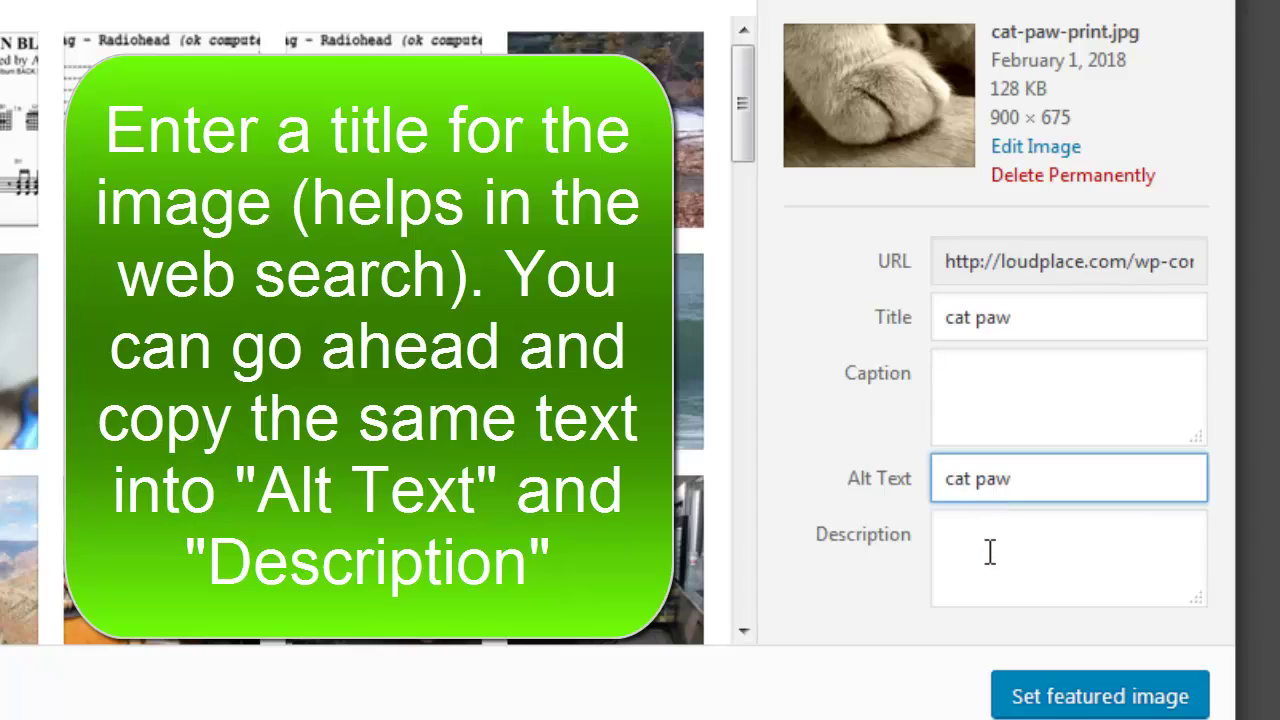
left_click(990, 552)
key("ctrl+v")
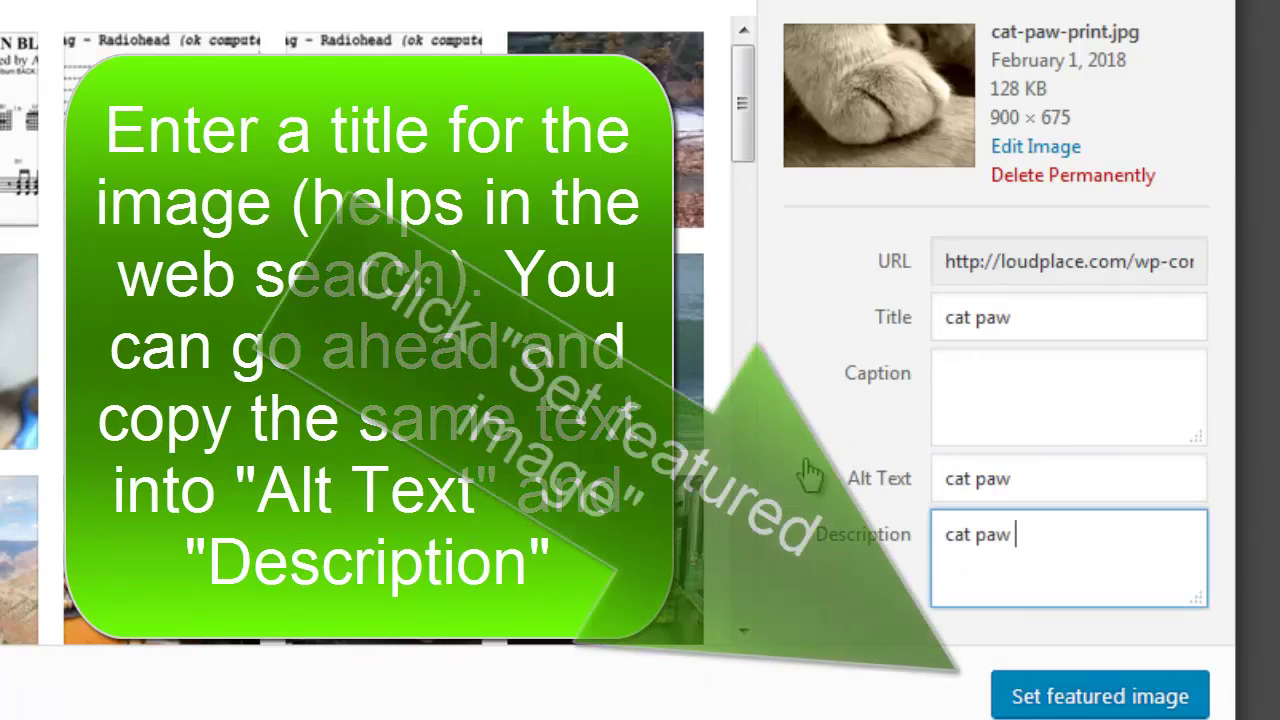
left_click_drag(810, 475, 990, 28)
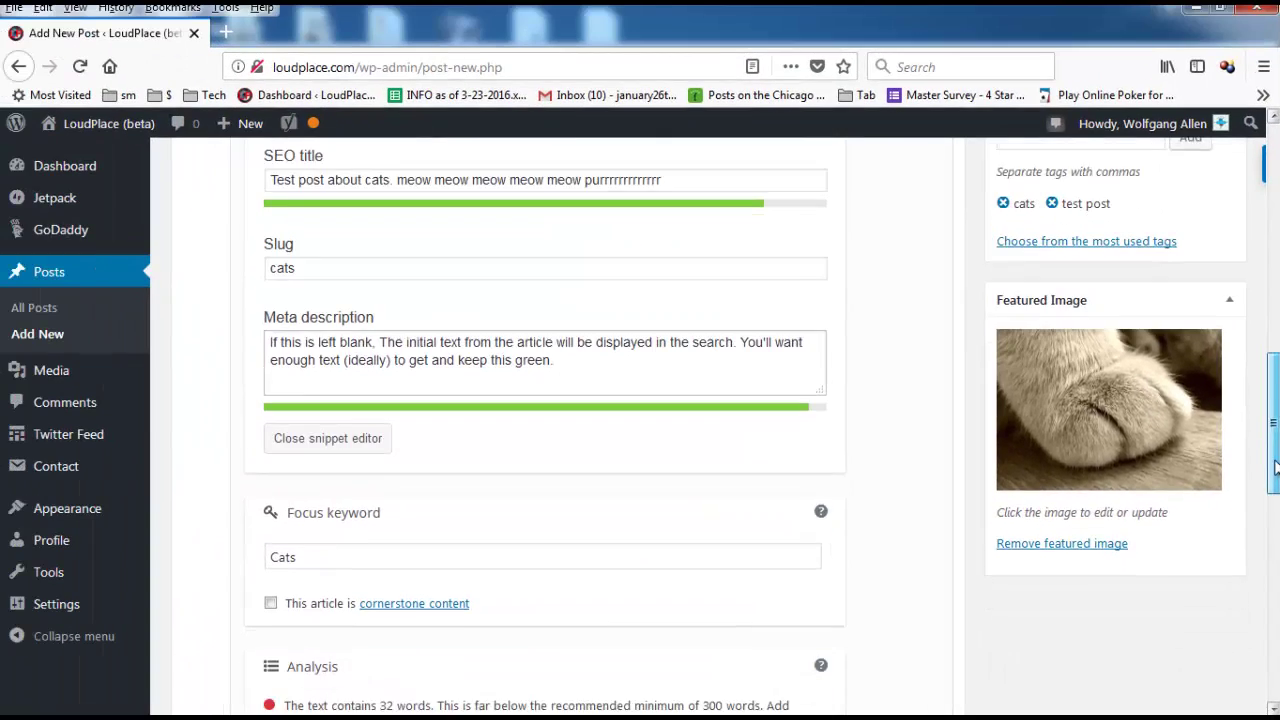
Scroll the post editor to check the Featured Image box and Yoast SEO settings.
scroll(1275, 500, "down", 2)
left_click_drag(1275, 500, 1272, 458)
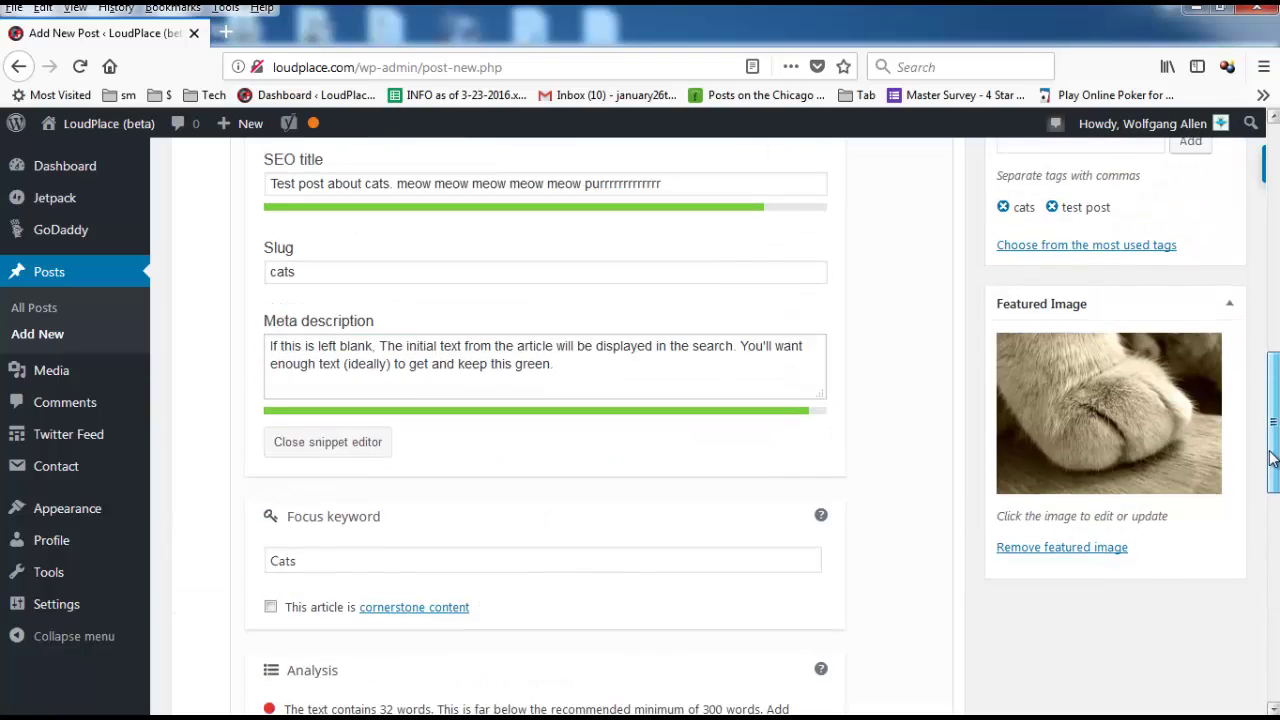
left_click_drag(1268, 510, 1230, 220)
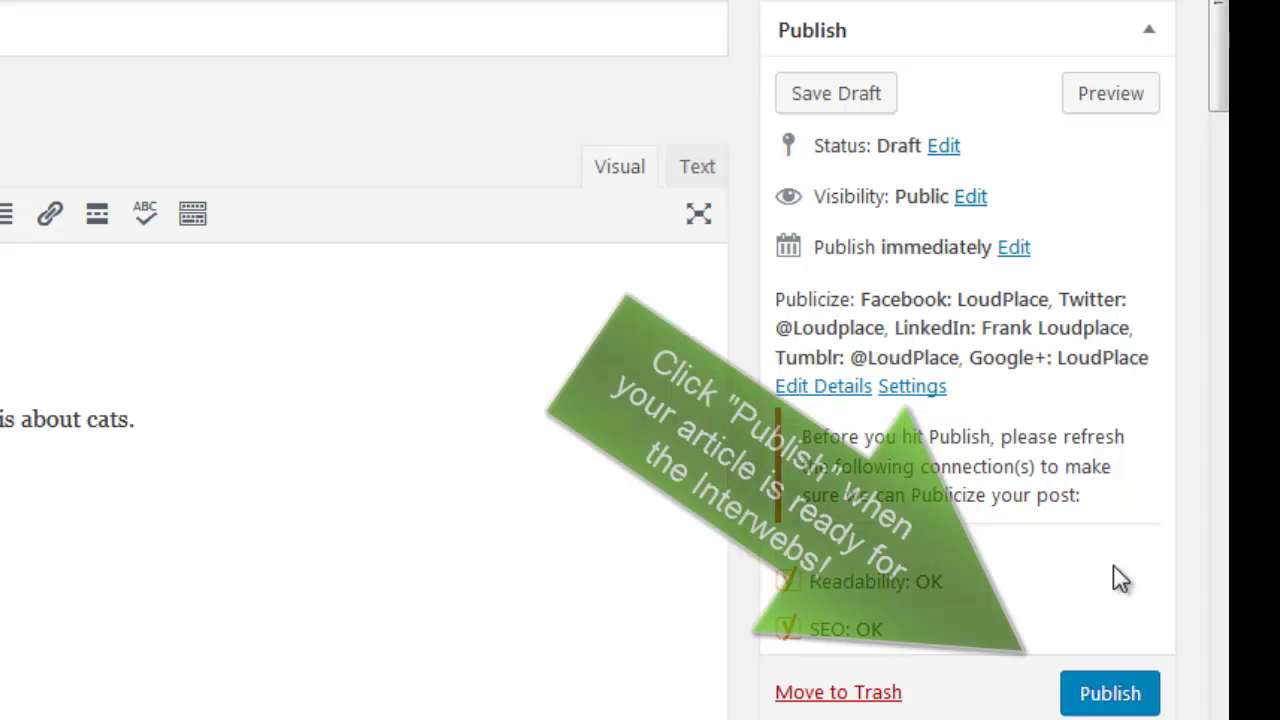
Publish 'Test post about cats' immediately from the Publish box.
left_click(1123, 700)
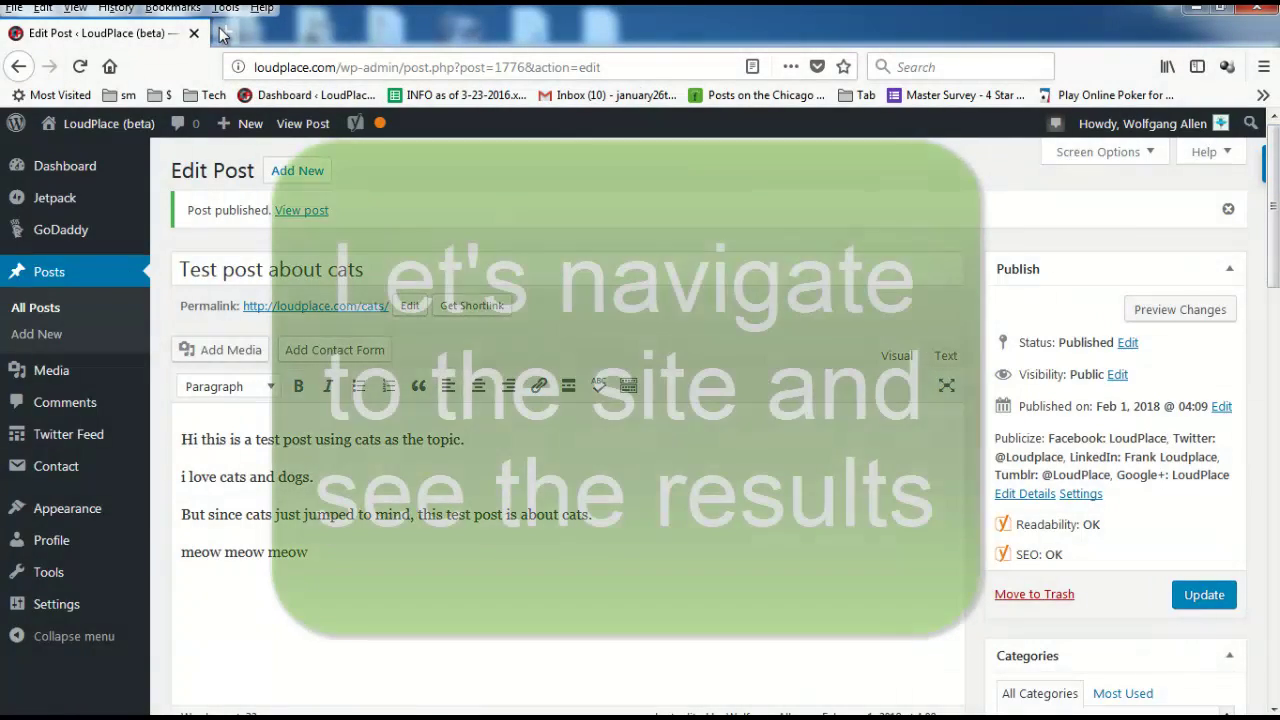
In a new tab, go to loudplace.com and open ANIMALS > CATS.
left_click(226, 33)
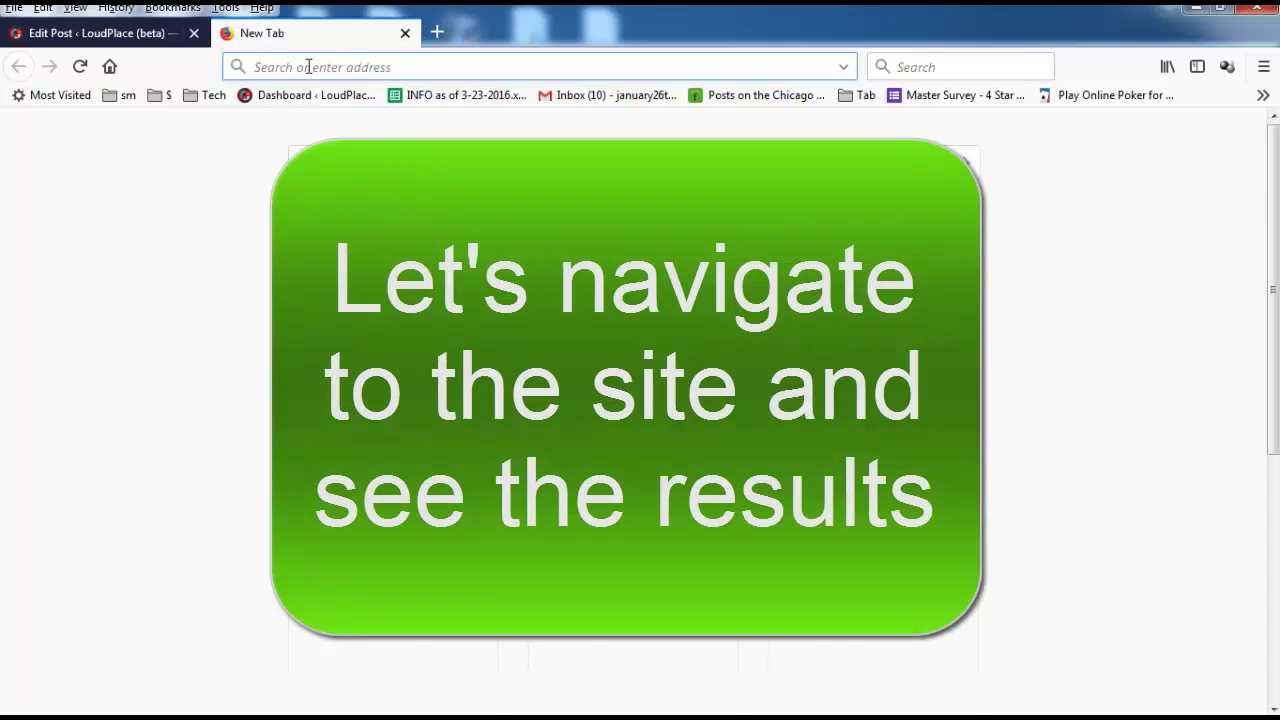
type("loud")
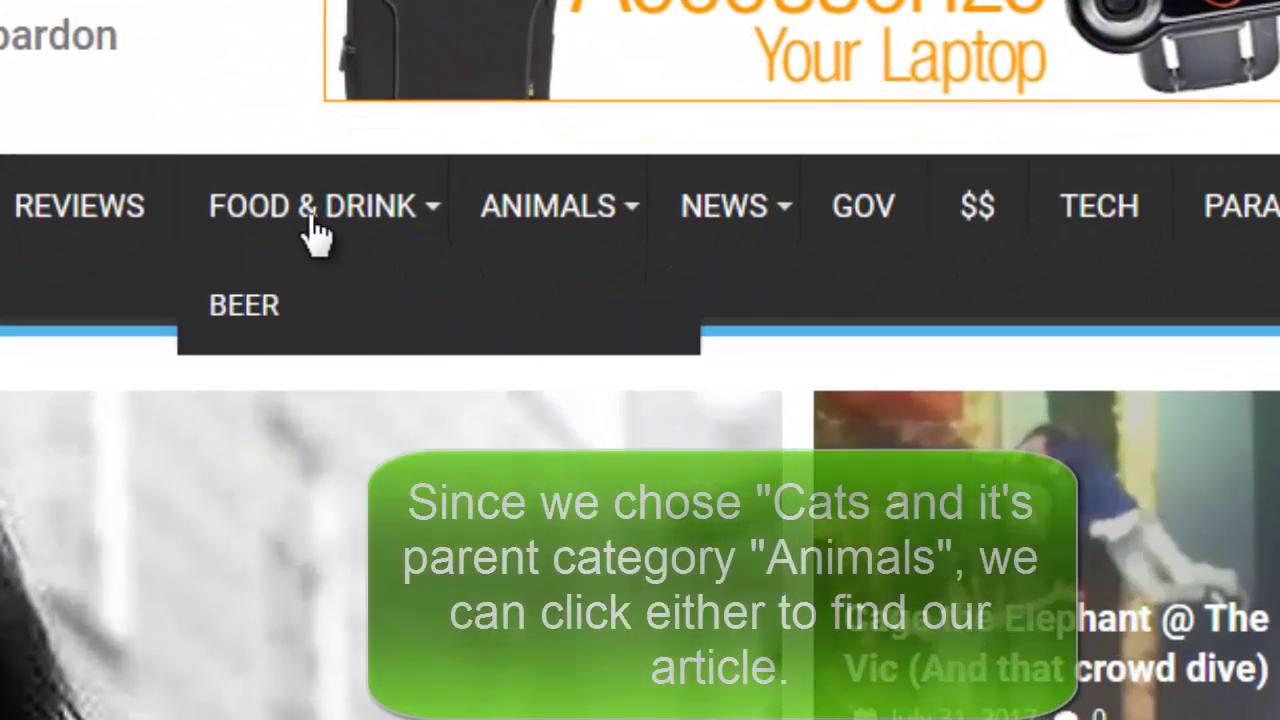
mouse_move(583, 343)
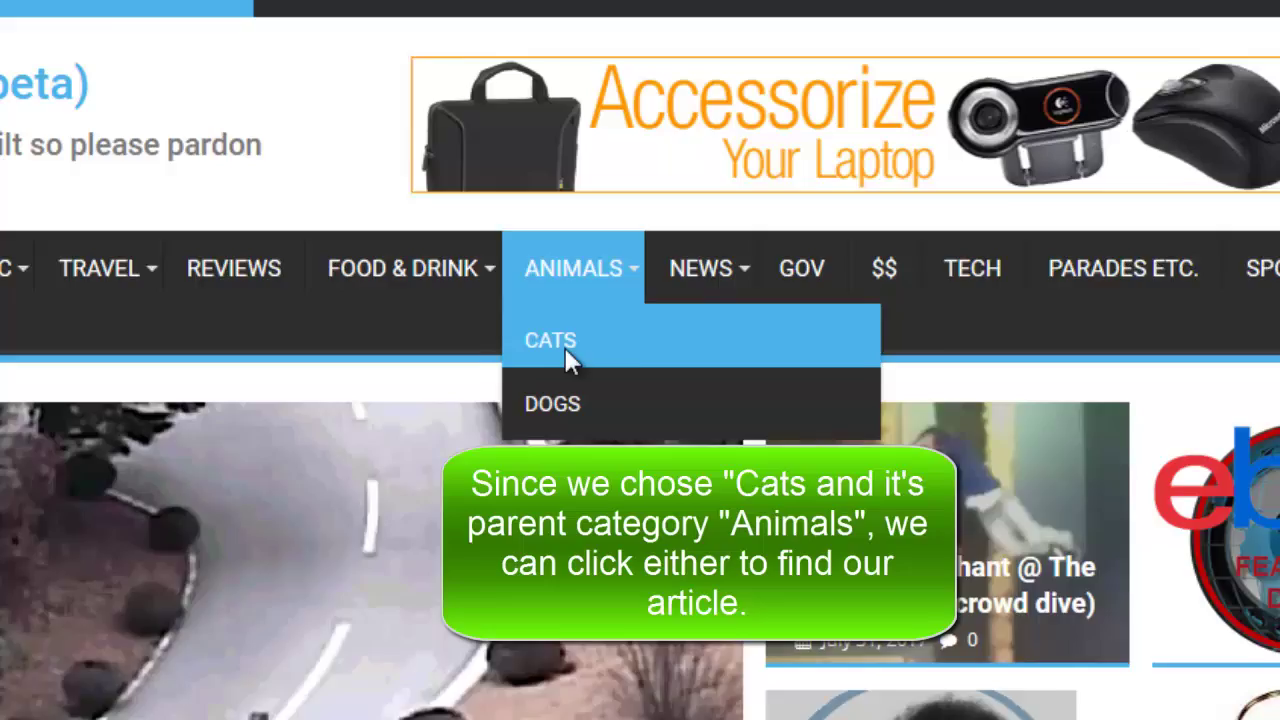
left_click(541, 324)
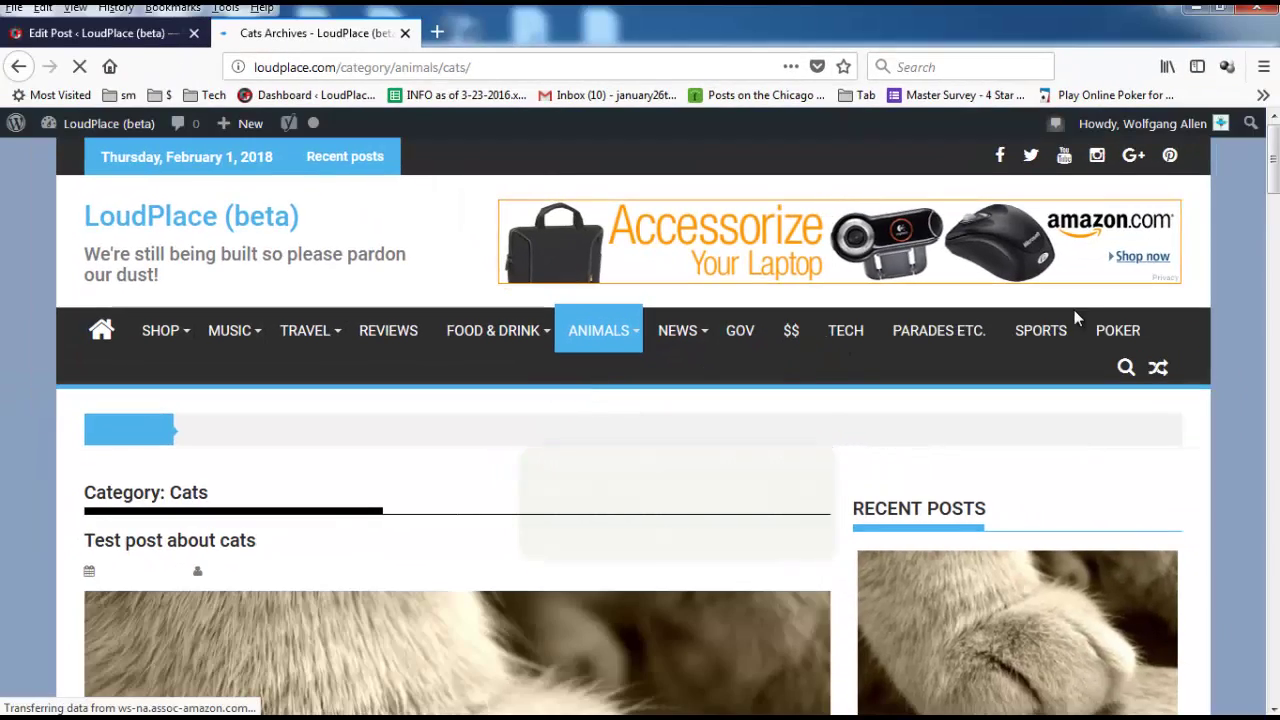
Scroll the Cats archive and open the 'Test post about cats' article.
scroll(1273, 180, "down", 7)
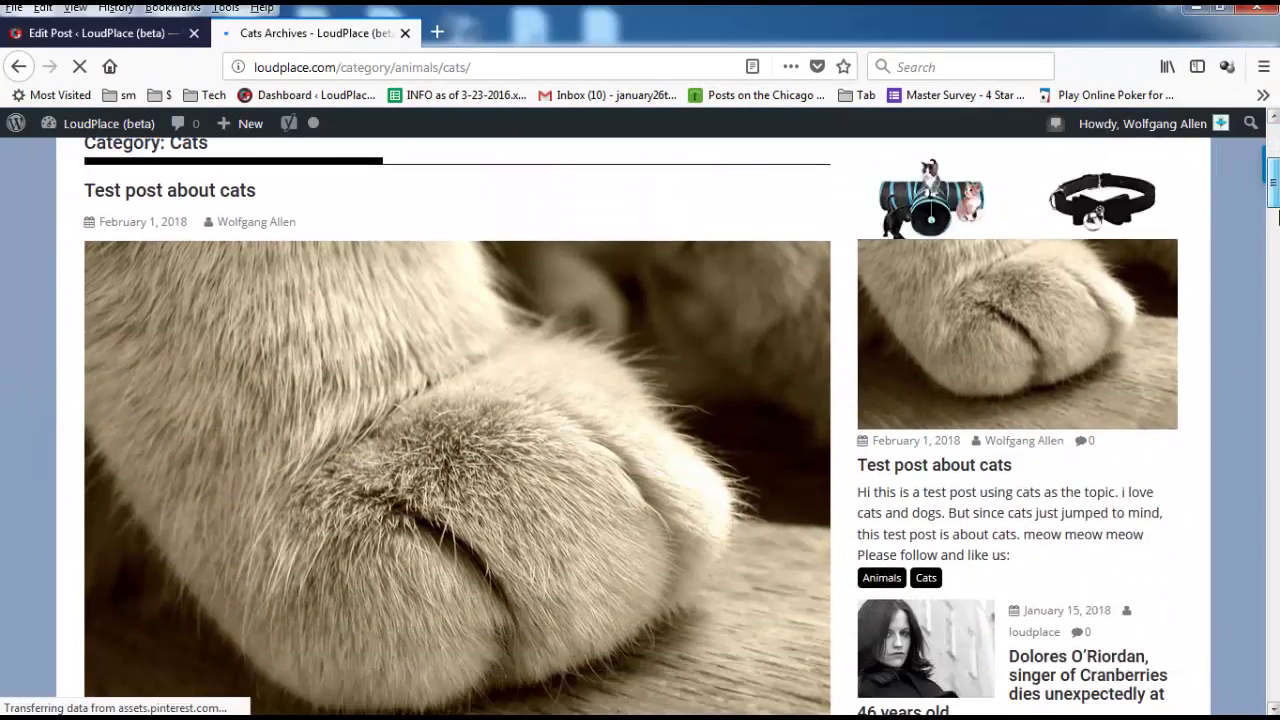
scroll(640, 420, "down", 2)
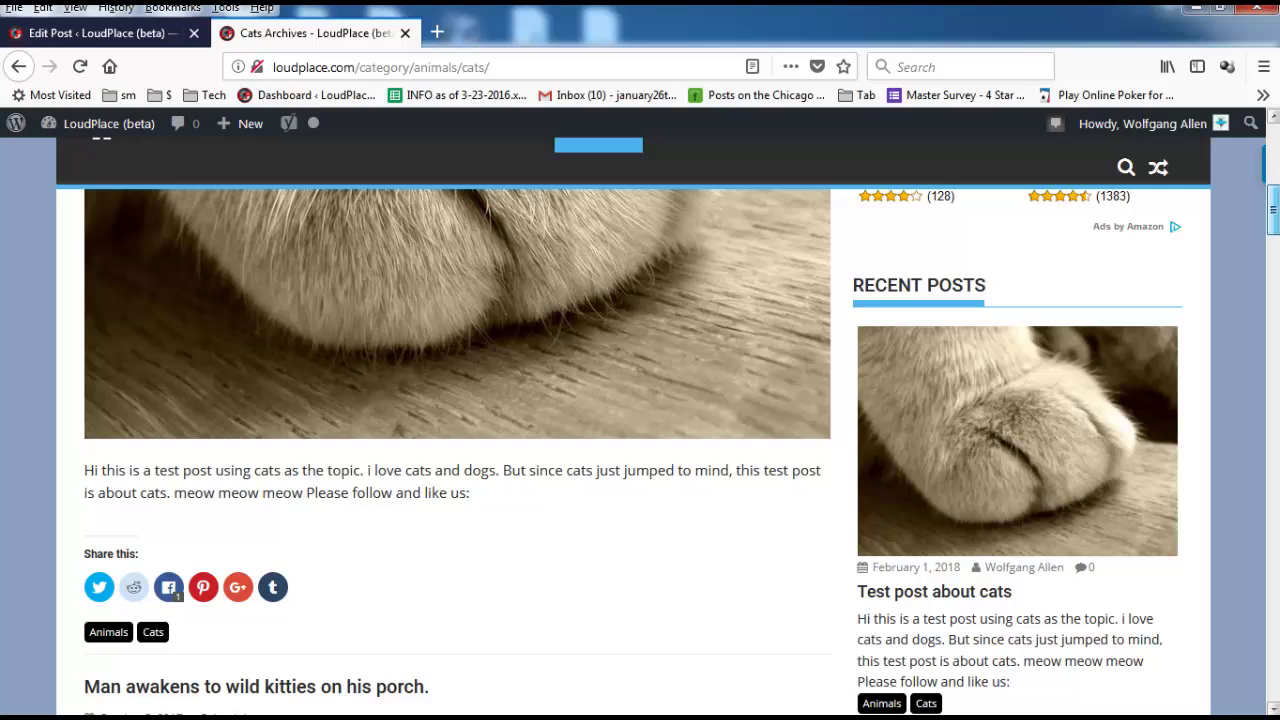
scroll(640, 450, "down", 2)
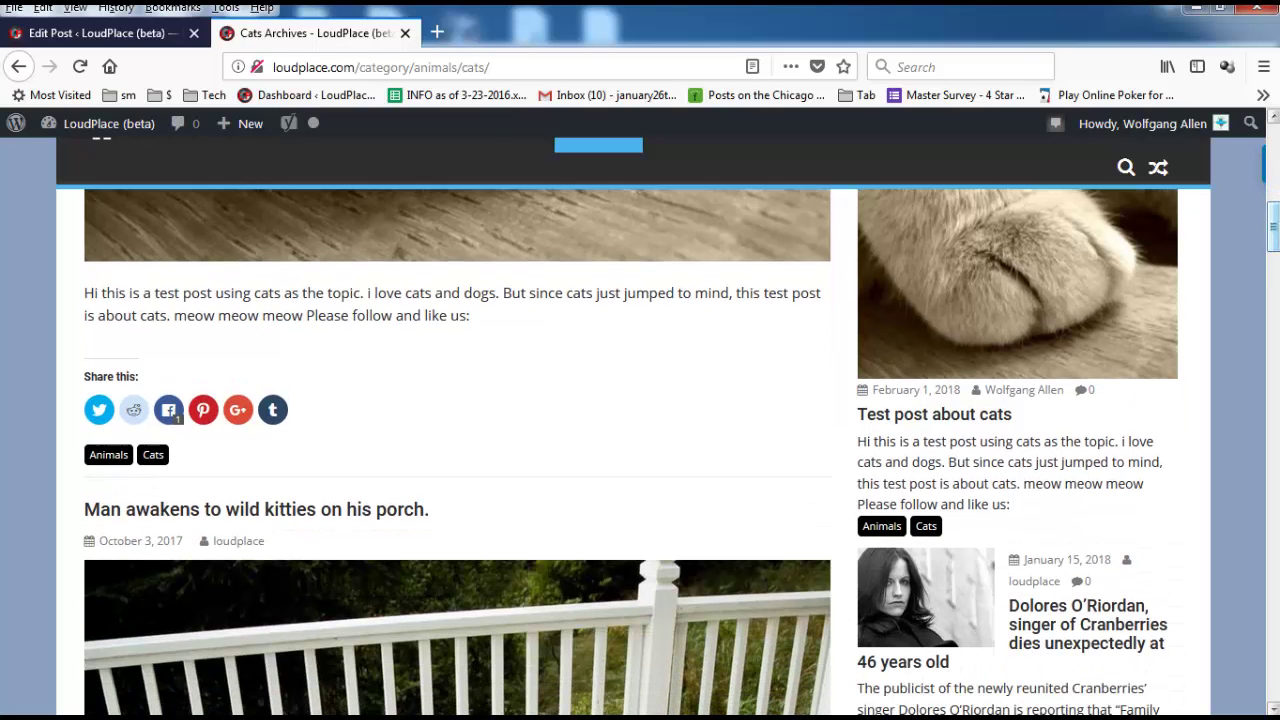
left_click(446, 258)
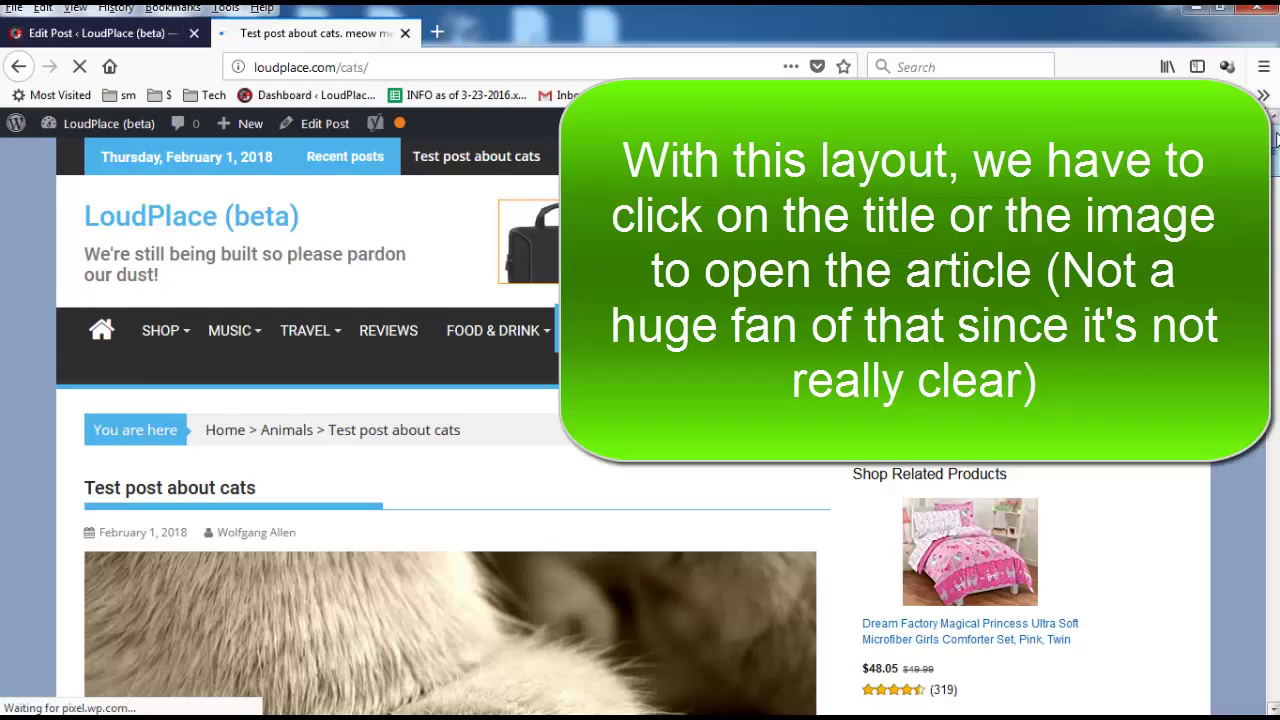
Scroll through the live cat post, then go back to loudplace.com/category/animals/cats/.
left_click_drag(1276, 140, 1274, 215)
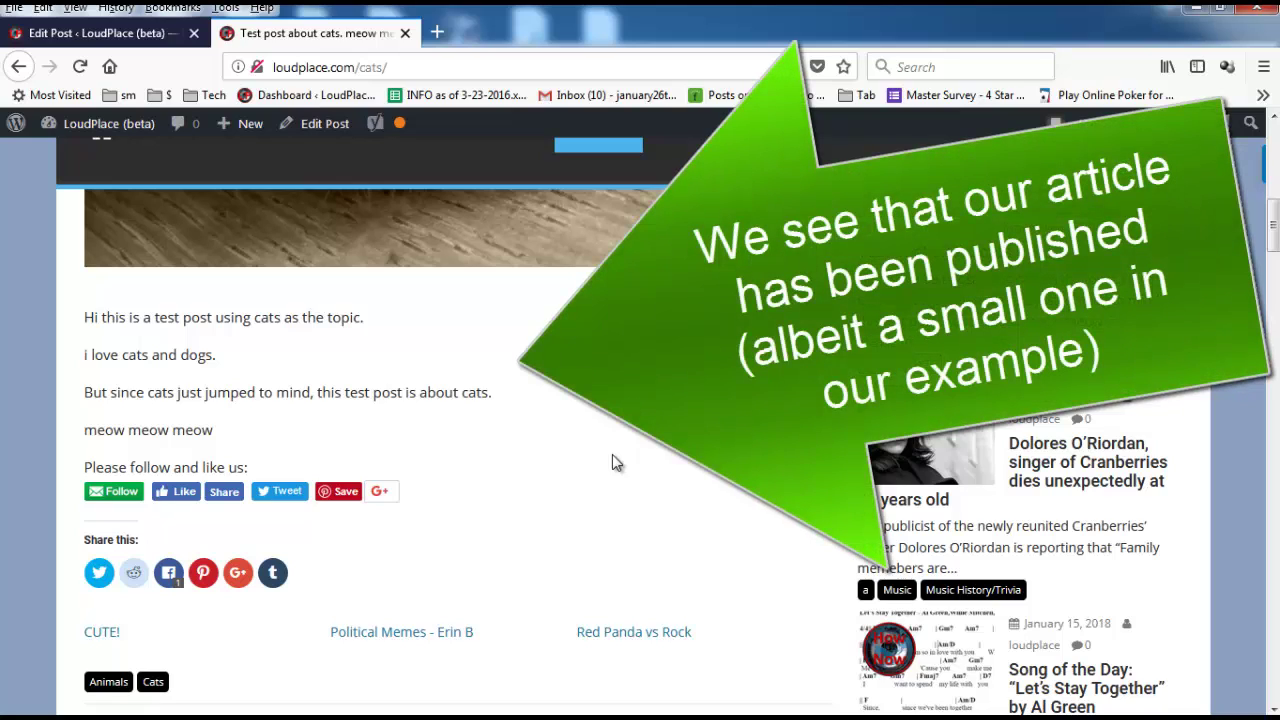
left_click_drag(1273, 232, 1261, 163)
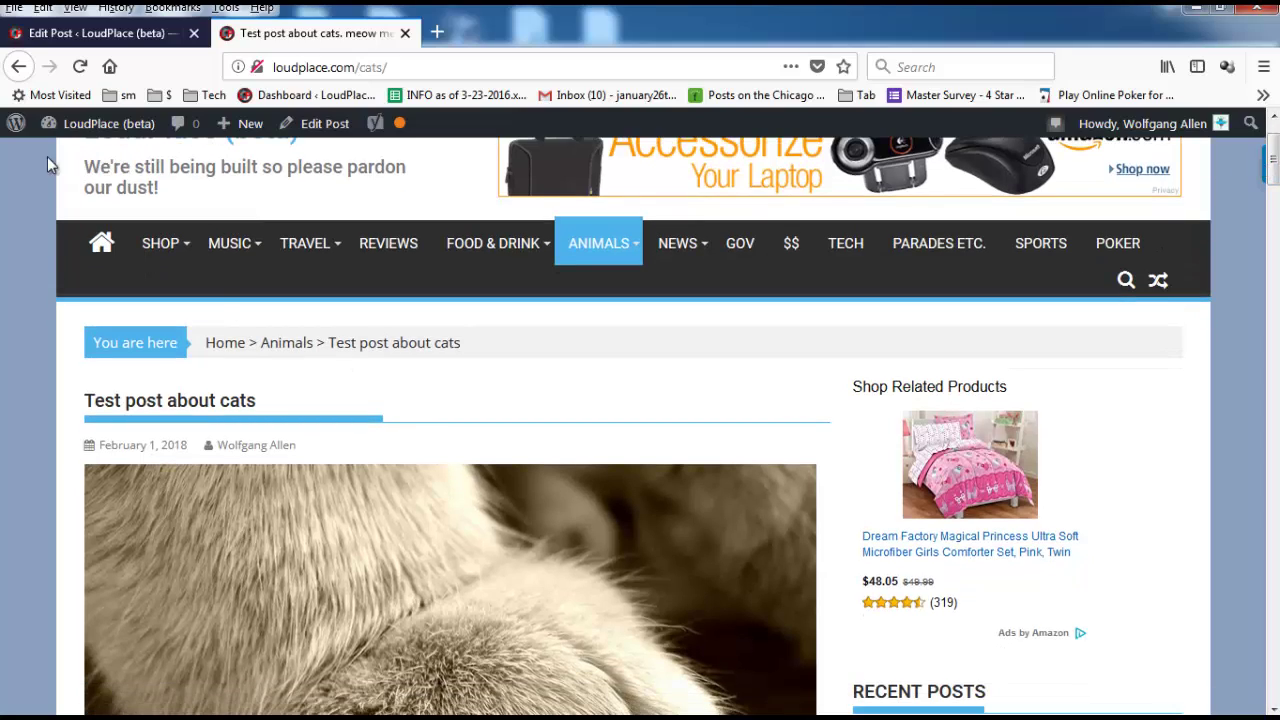
left_click(17, 65)
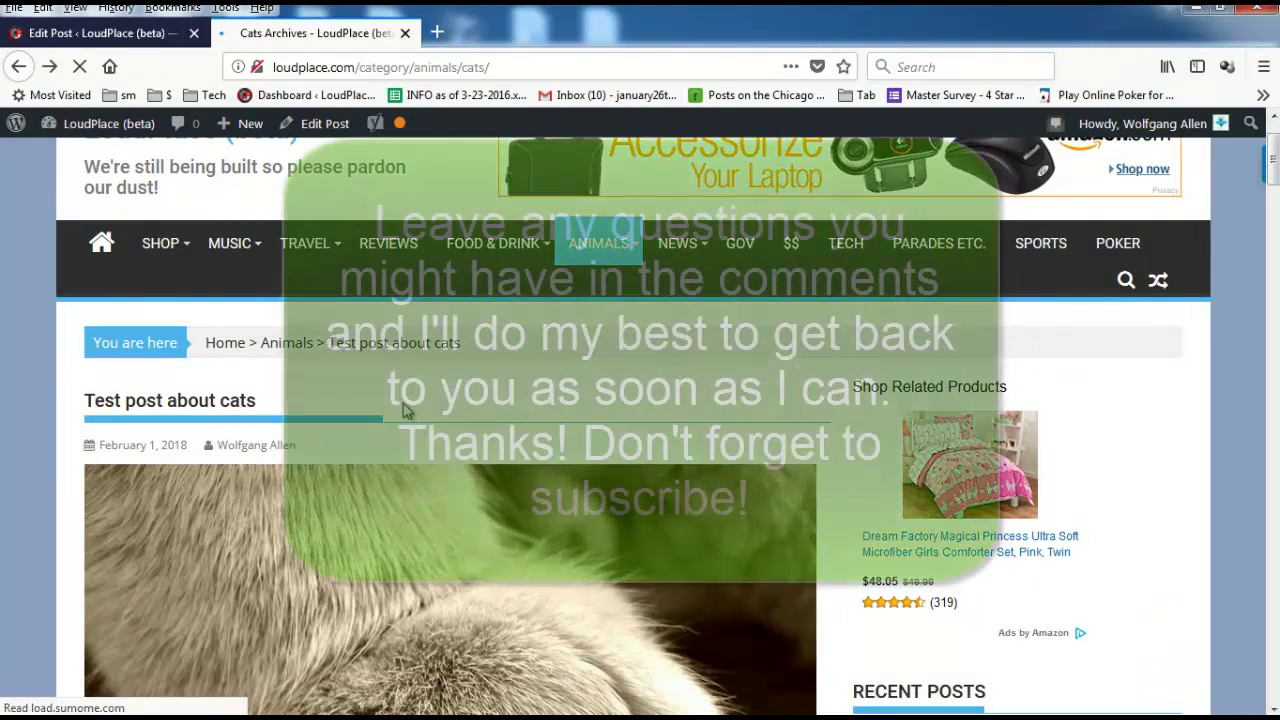